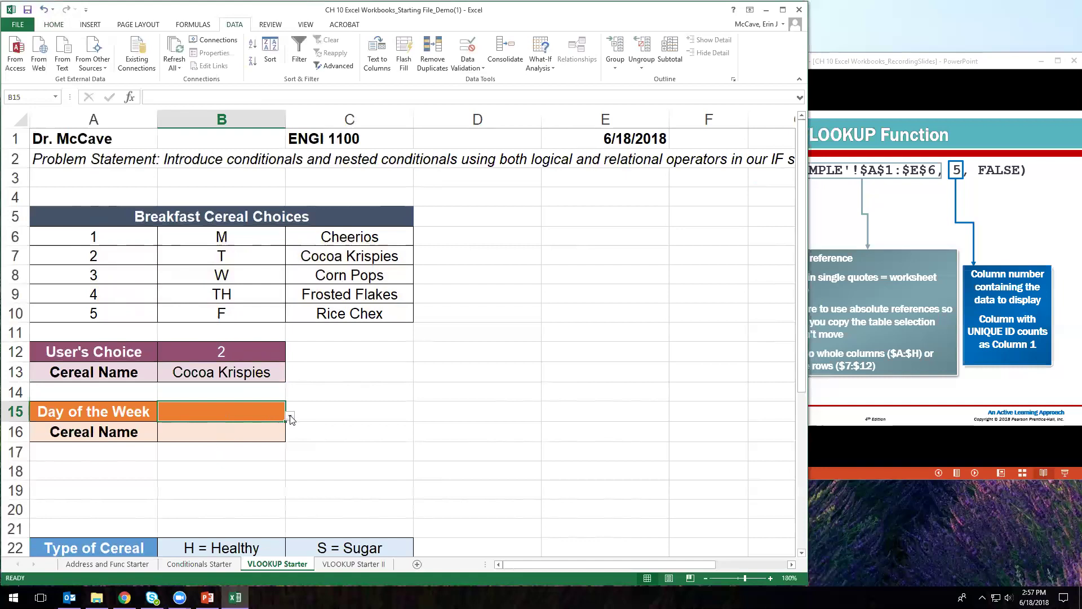
Choose TH as the day of the week in B15 and enter =VLOOKUP(B15,B6:C10,2,FALSE) in the Cereal Name cell B16.
{"action": "left_click", "coordinate": [147, 469]}
{"action": "left_click", "coordinate": [231, 438]}
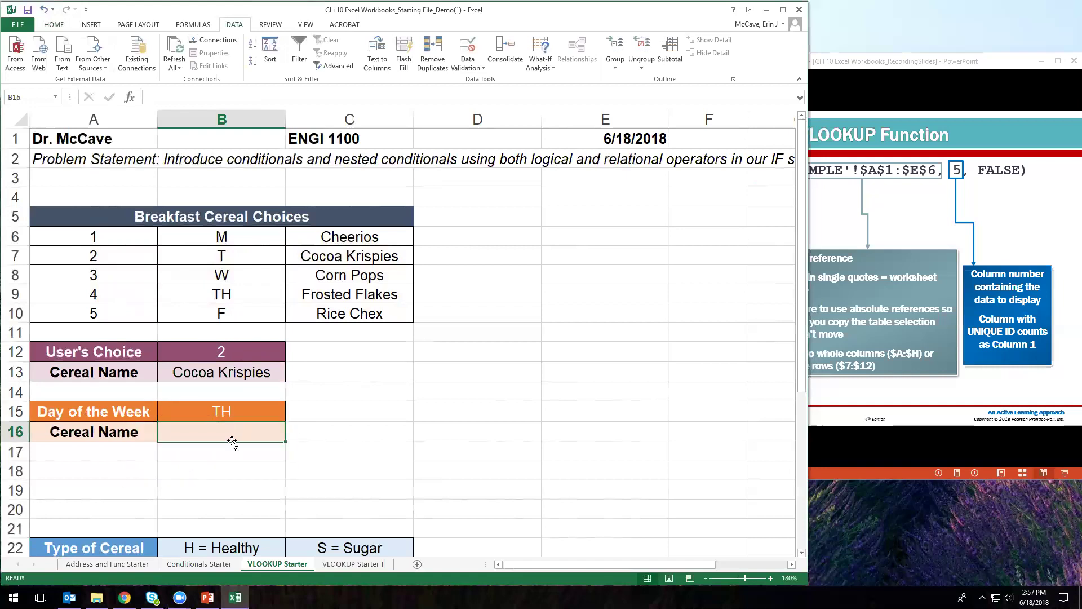
{"action": "type", "text": "="}
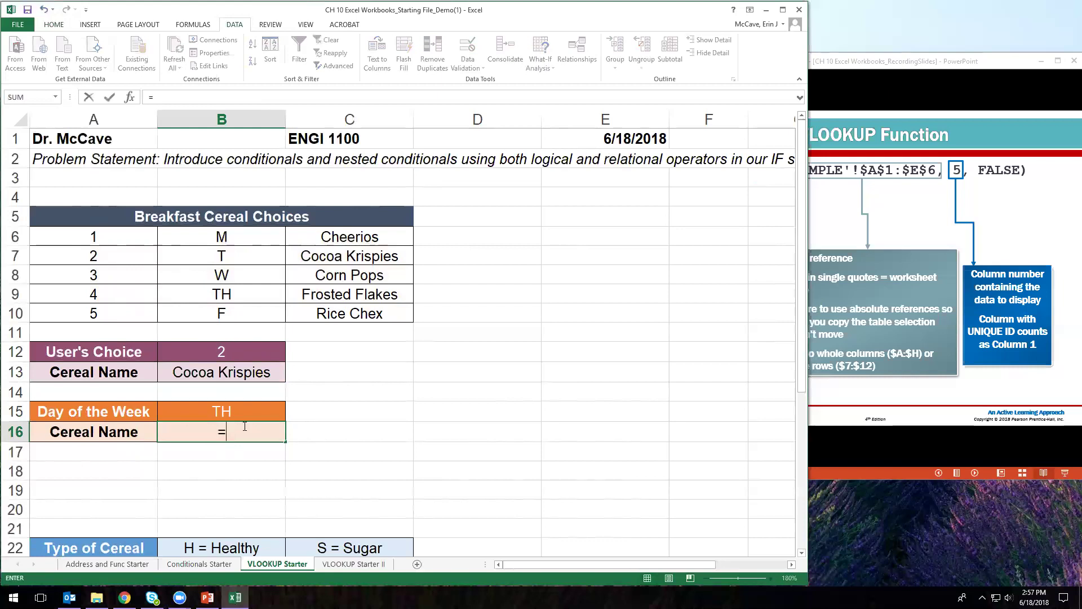
{"action": "type", "text": "VLOO"}
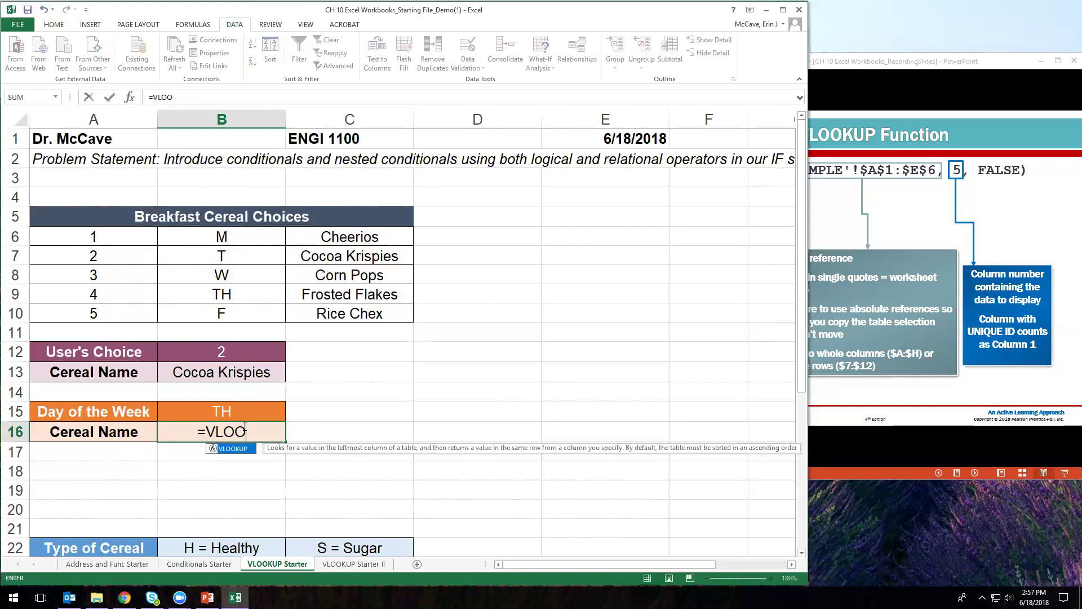
{"action": "type", "text": "KUP("}
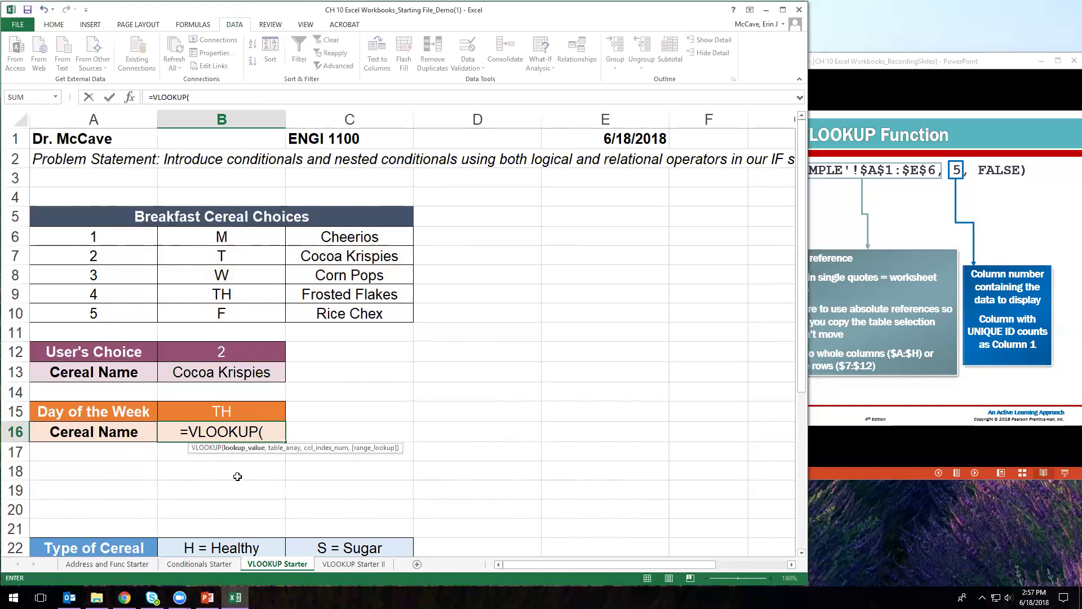
{"action": "left_click", "coordinate": [230, 411]}
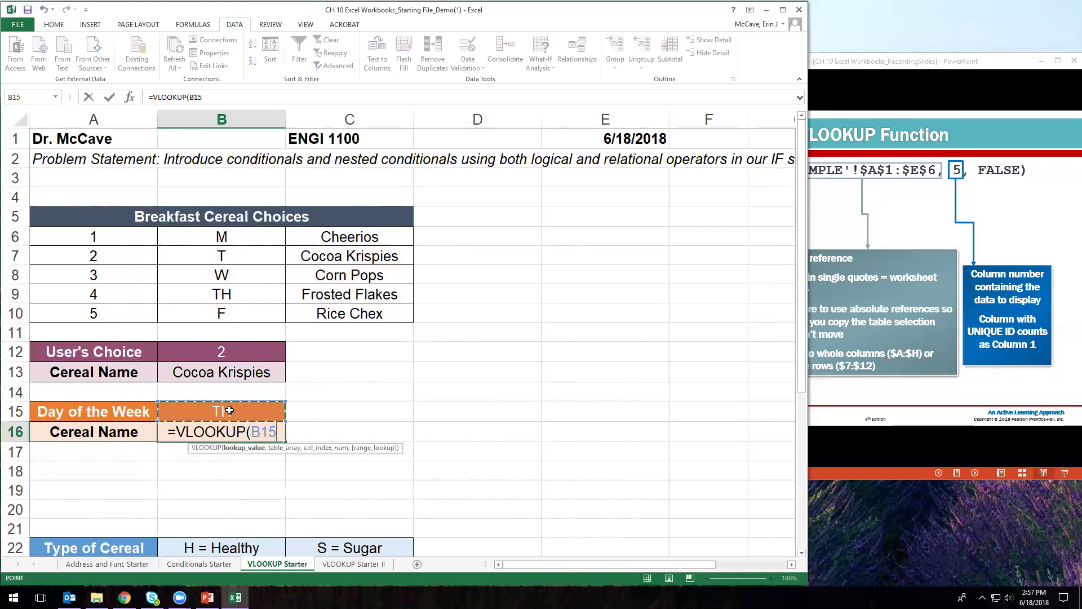
{"action": "type", "text": ","}
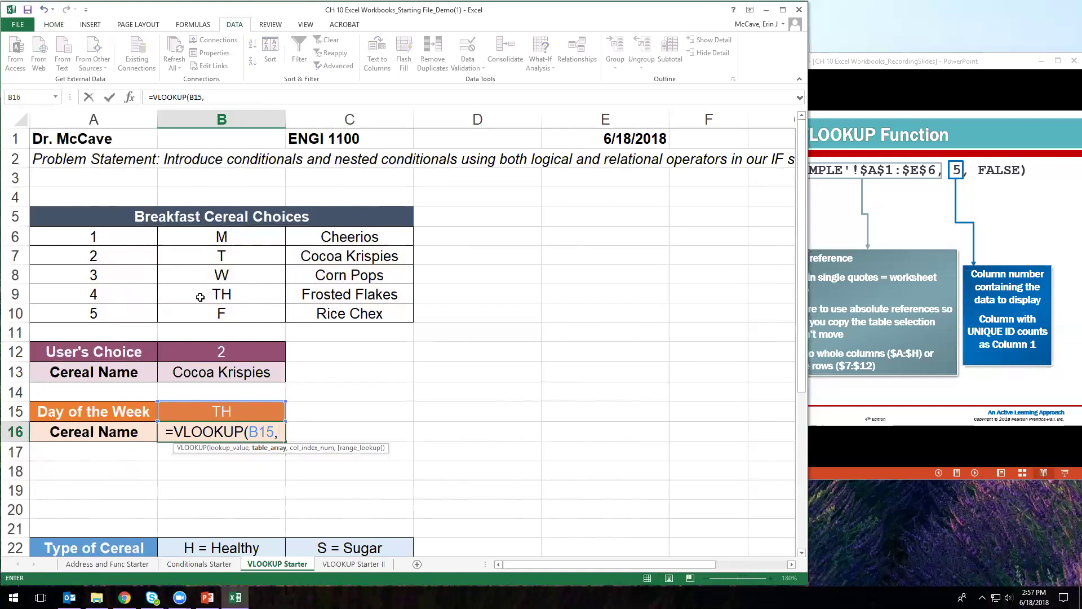
{"action": "left_click_drag", "start_coordinate": [223, 234], "coordinate": [348, 313]}
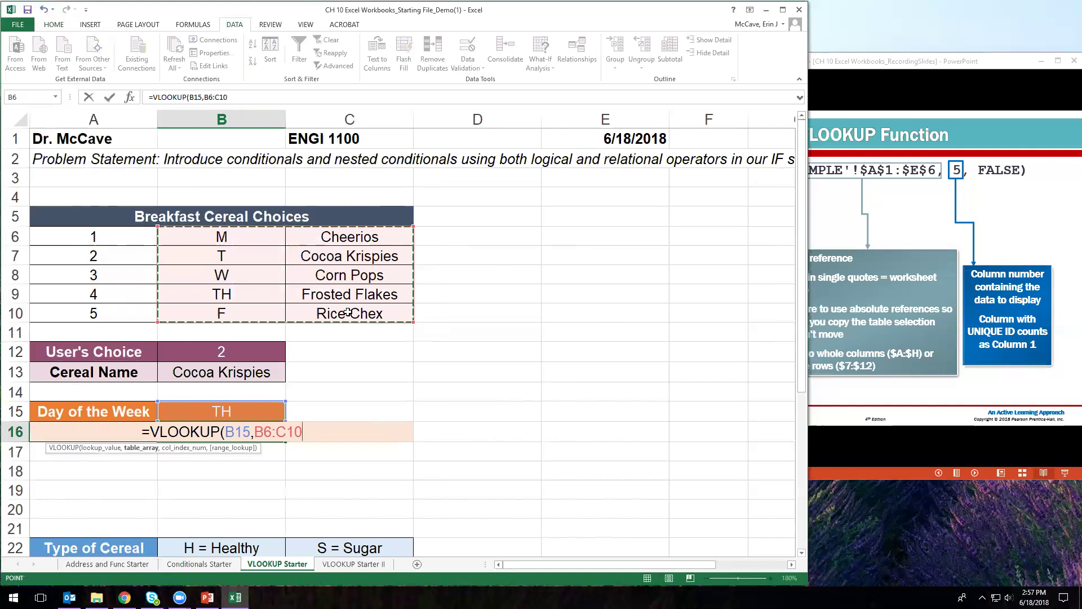
{"action": "type", "text": ","}
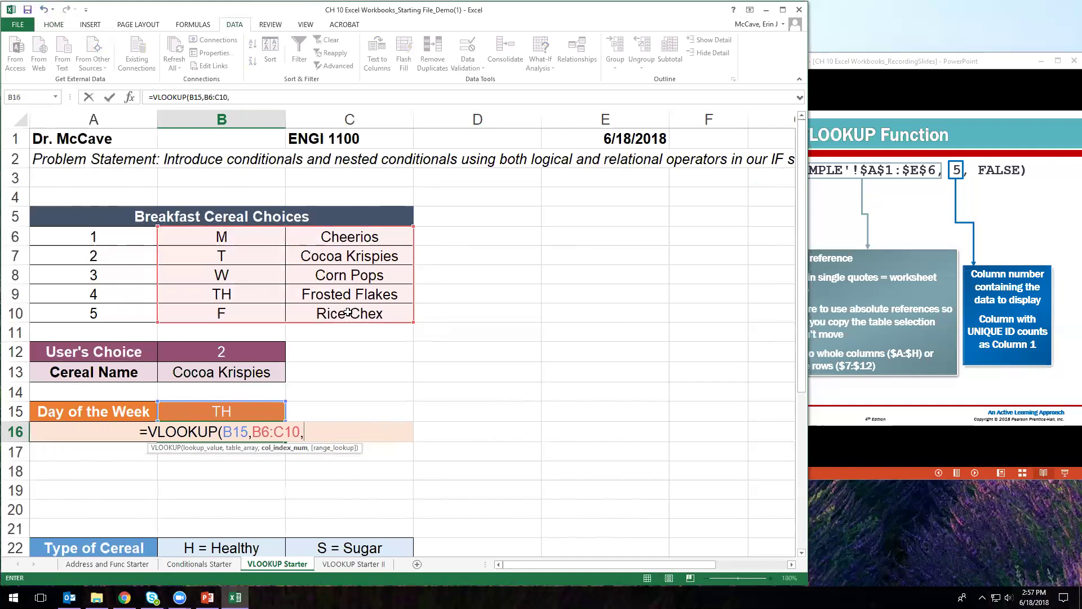
{"action": "type", "text": "2"}
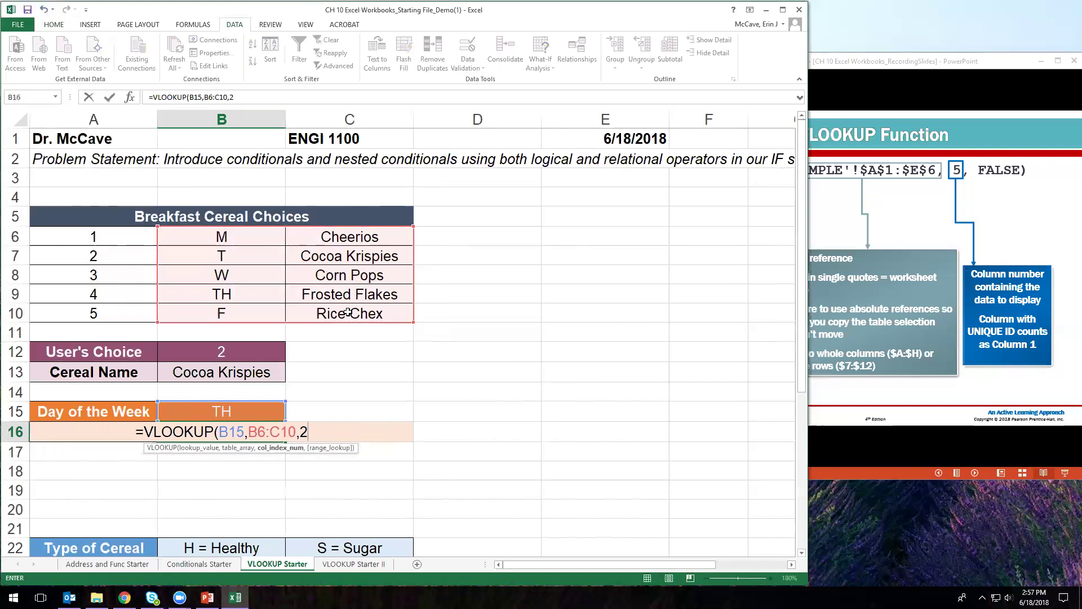
{"action": "type", "text": ",FALSE)"}
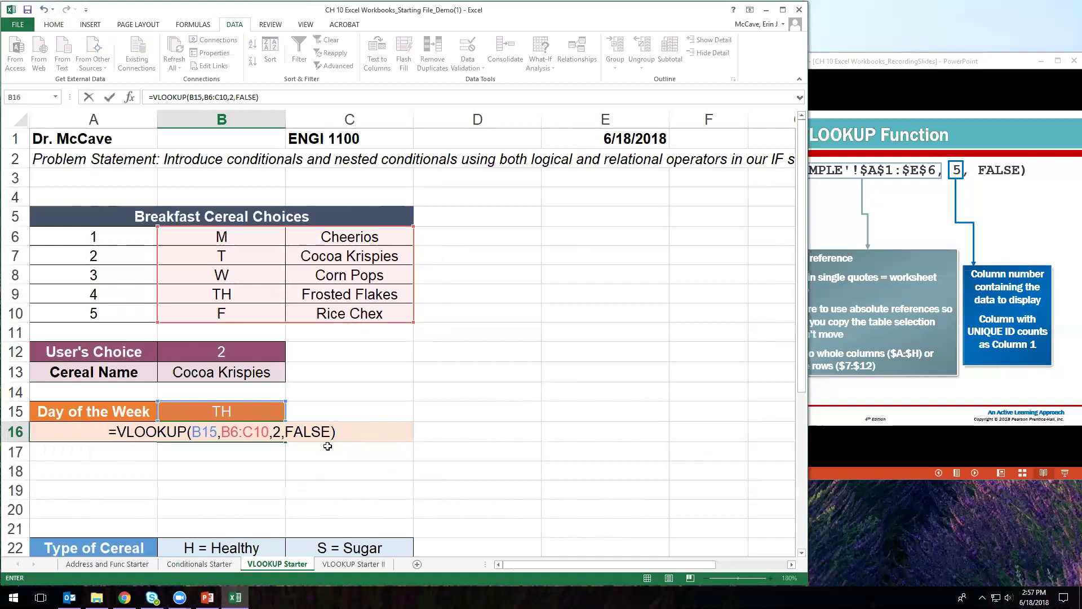
{"action": "key", "text": "Return"}
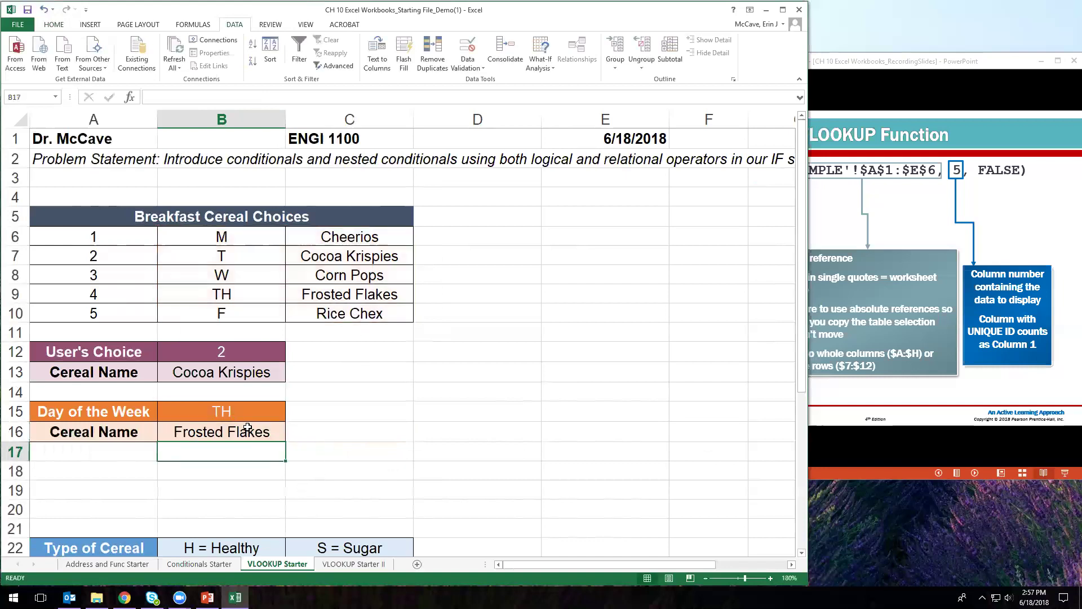
Change the day of the week in B15 to M to test the Cereal Name lookup in B16.
{"action": "left_click", "coordinate": [274, 438]}
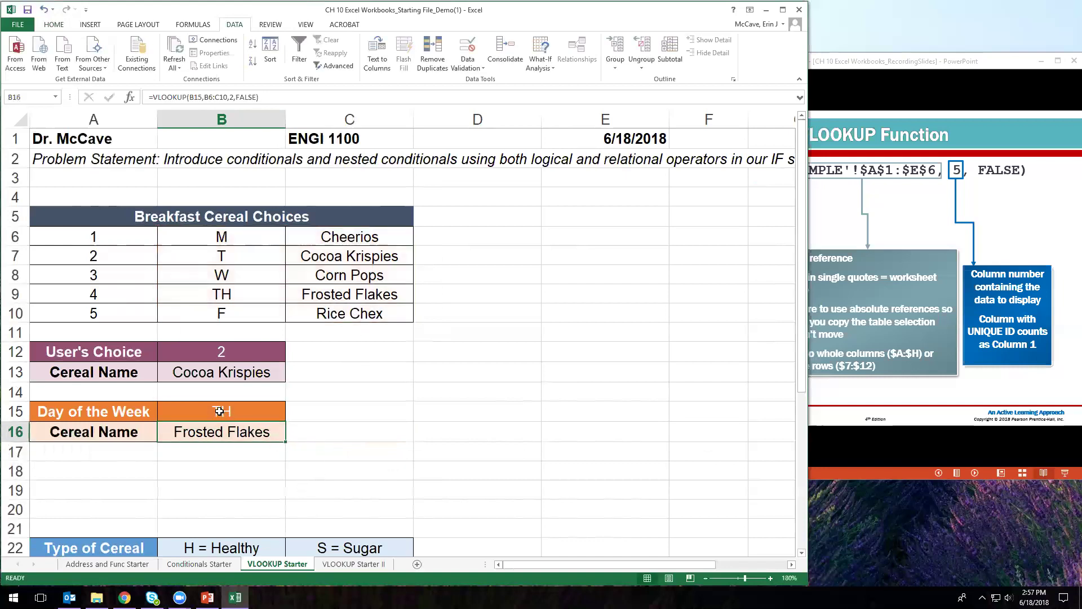
{"action": "left_click", "coordinate": [259, 410]}
{"action": "left_click", "coordinate": [290, 416]}
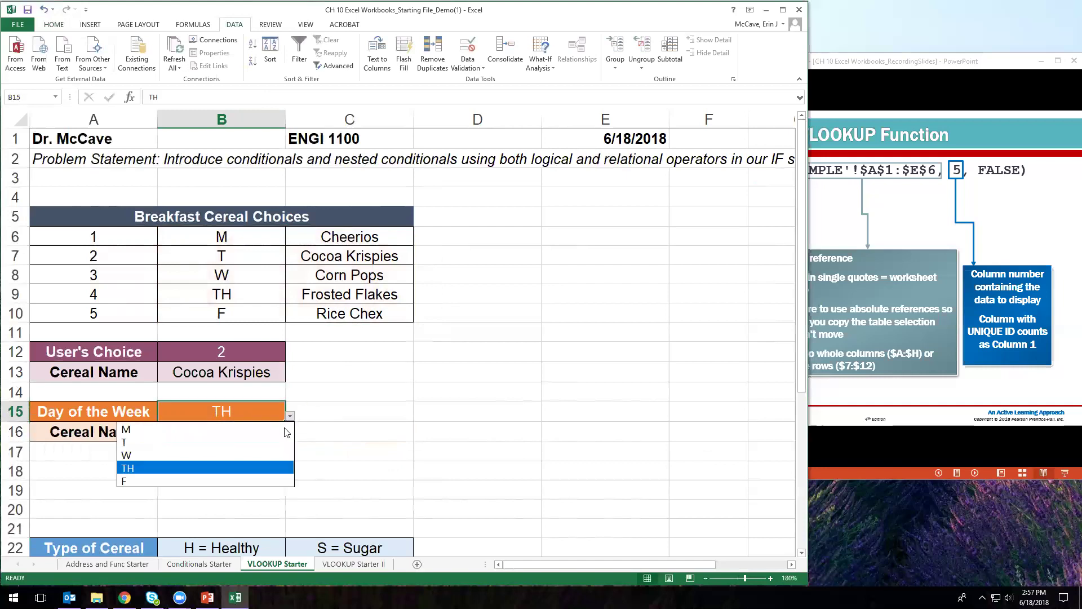
{"action": "left_click", "coordinate": [211, 430]}
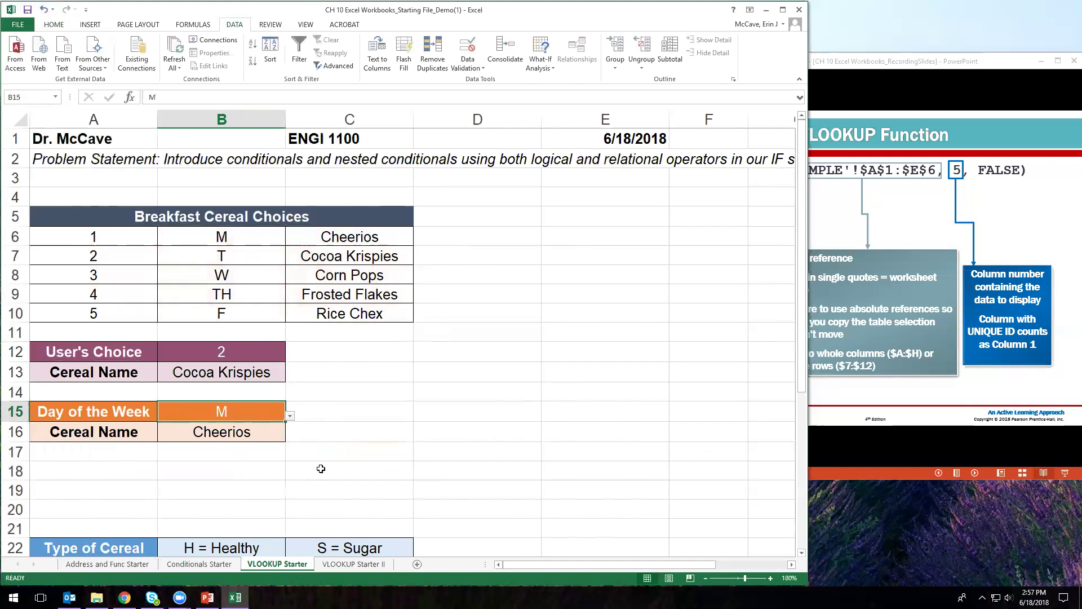
Add List data validation to the Day of Week cell B30 with the weekday range $A$24:$A$28 as the source.
{"action": "scroll", "coordinate": [343, 445], "scroll_direction": "down", "scroll_amount": 5}
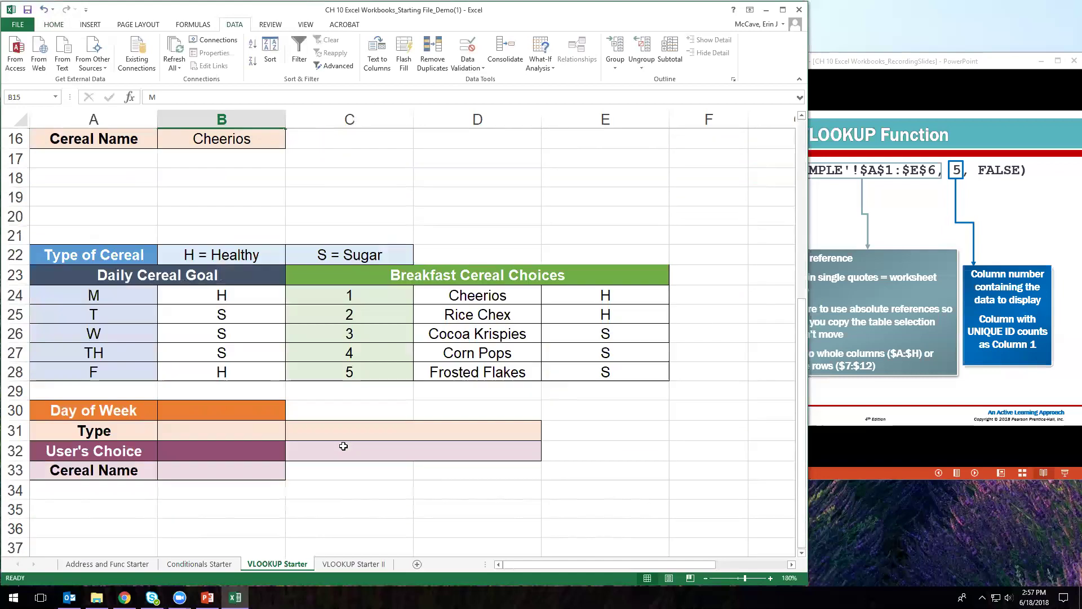
{"action": "scroll", "coordinate": [411, 449], "scroll_direction": "down", "scroll_amount": 2}
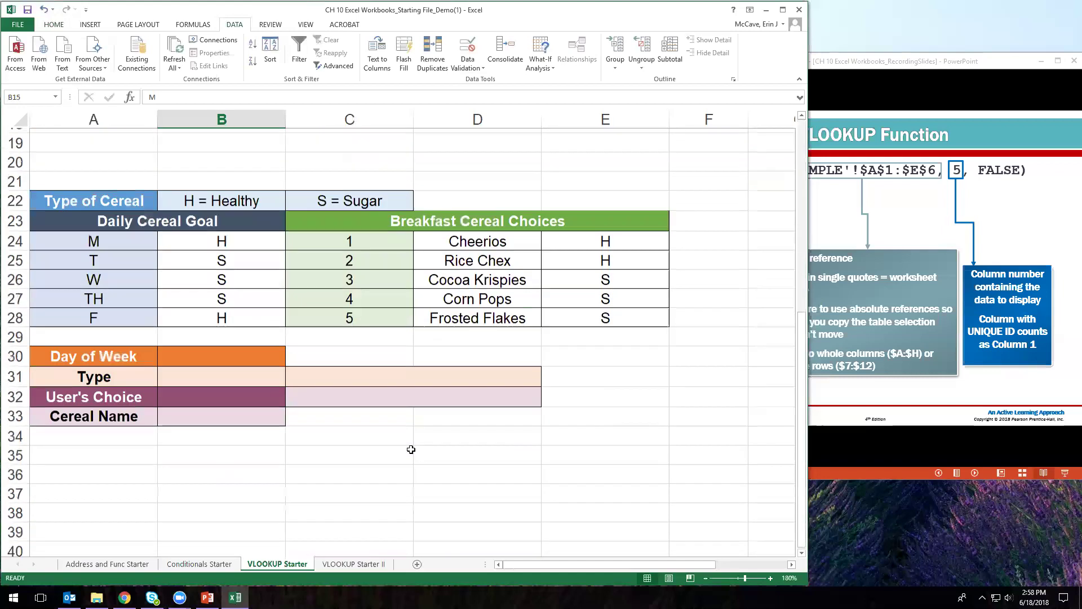
{"action": "scroll", "coordinate": [426, 496], "scroll_direction": "up", "scroll_amount": 1}
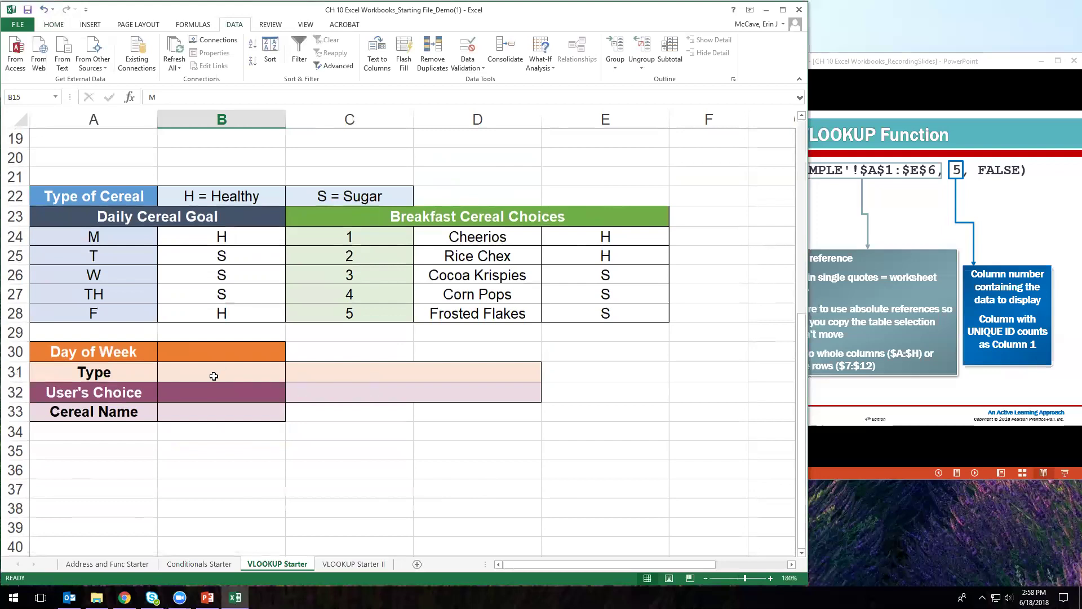
{"action": "left_click", "coordinate": [183, 353]}
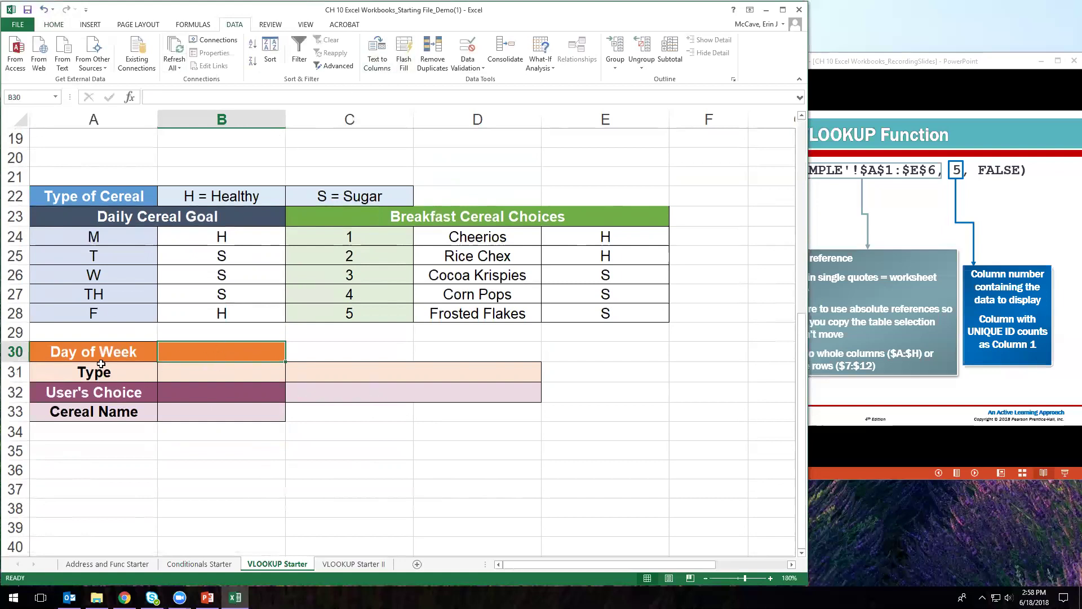
{"action": "left_click", "coordinate": [468, 55]}
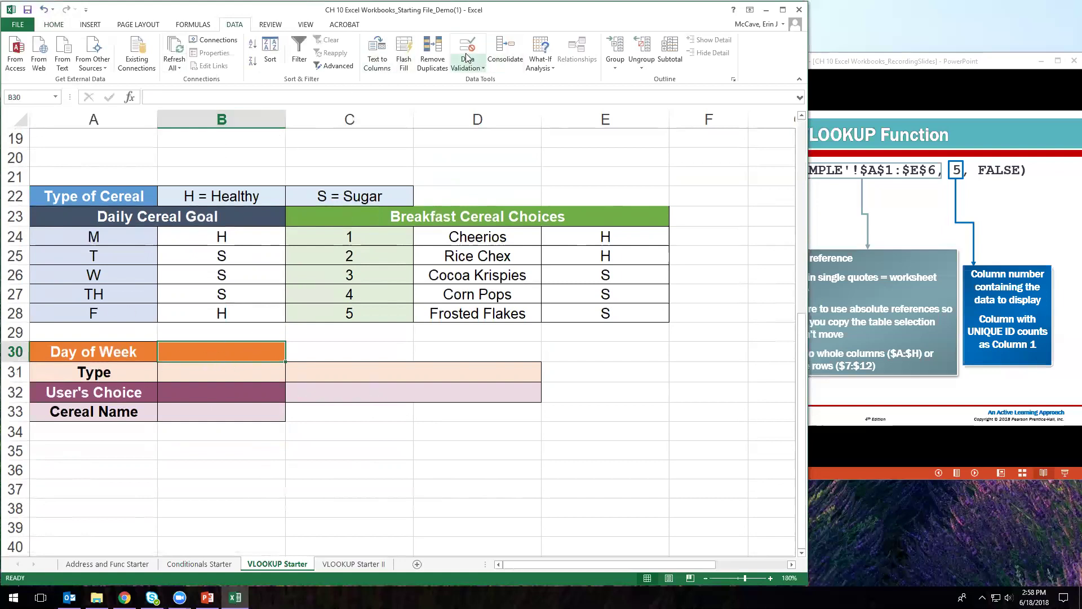
{"action": "left_click", "coordinate": [526, 263]}
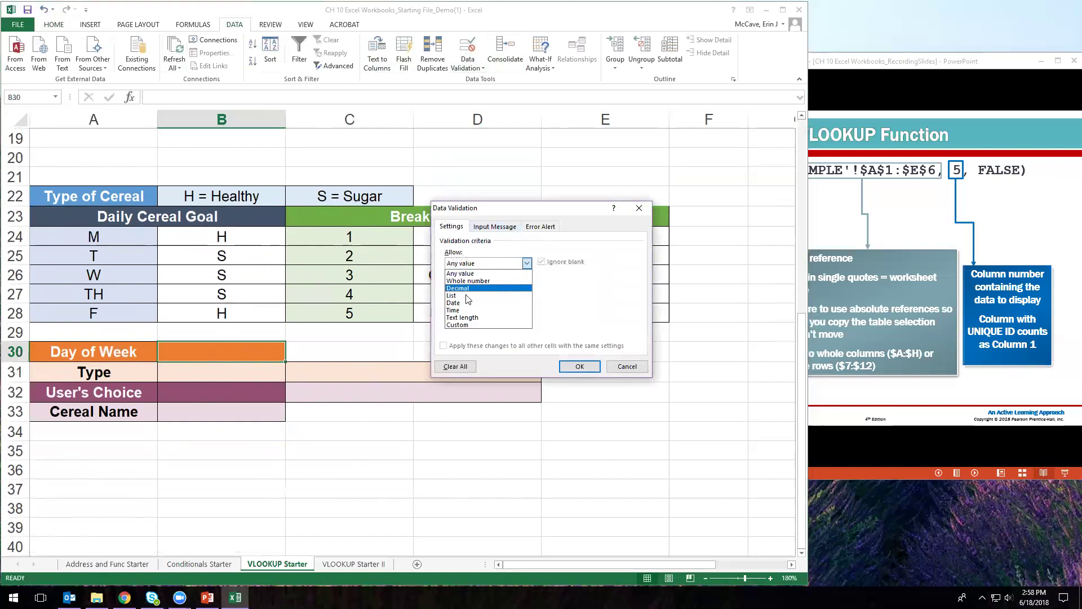
{"action": "left_click", "coordinate": [466, 299]}
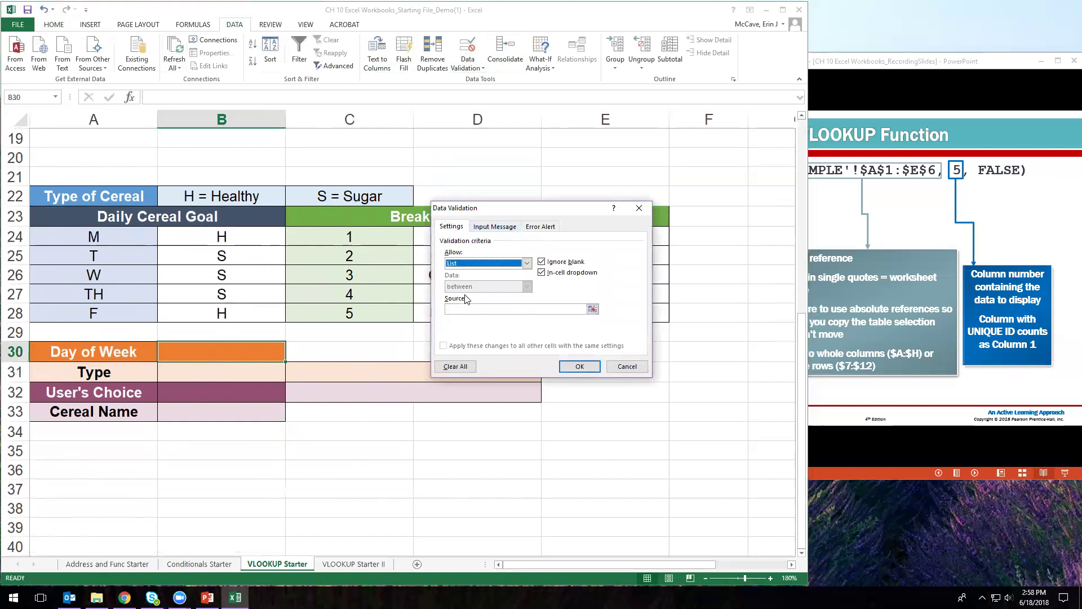
{"action": "left_click", "coordinate": [594, 311]}
{"action": "left_click_drag", "start_coordinate": [93, 236], "coordinate": [94, 315]}
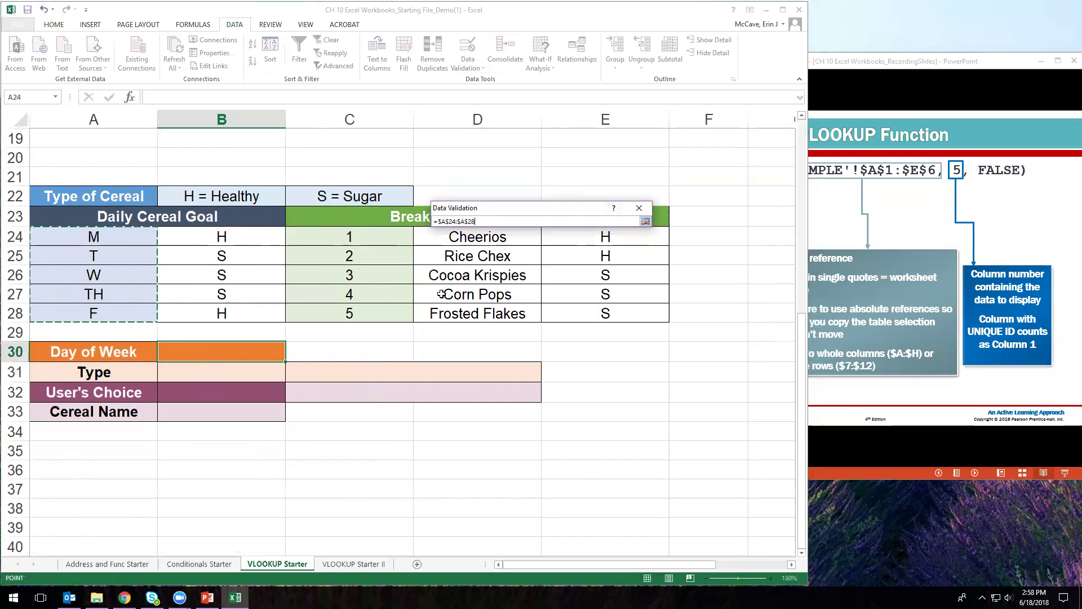
{"action": "left_click", "coordinate": [645, 221]}
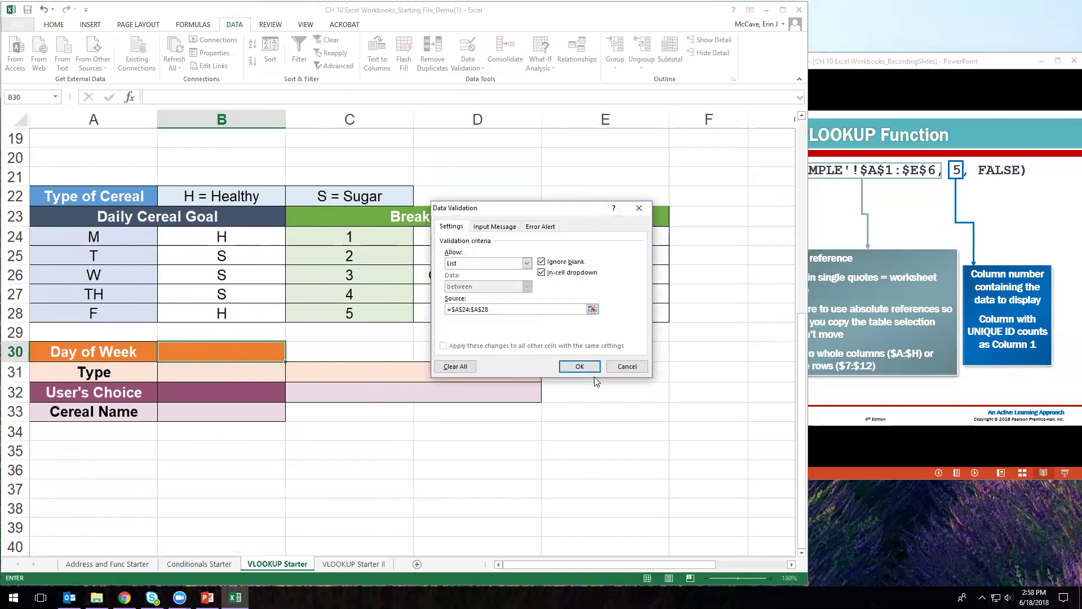
{"action": "left_click", "coordinate": [579, 367]}
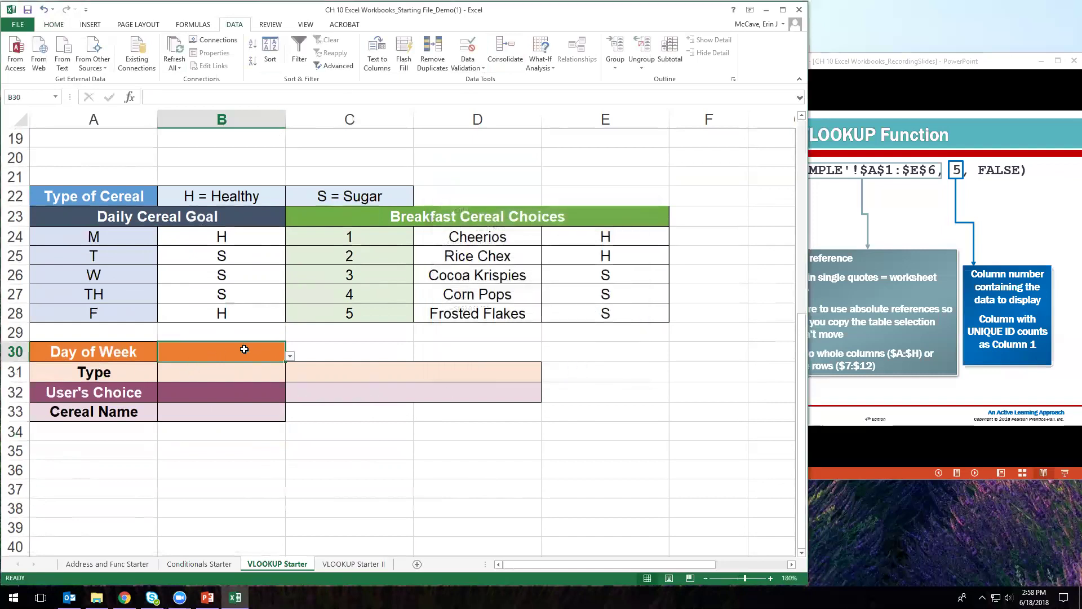
Choose T as the day in B30 and enter =VLOOKUP(B30,A24:B28,2,FALSE) in the Type cell B31.
{"action": "left_click", "coordinate": [289, 356]}
{"action": "left_click", "coordinate": [162, 379]}
{"action": "left_click", "coordinate": [223, 373]}
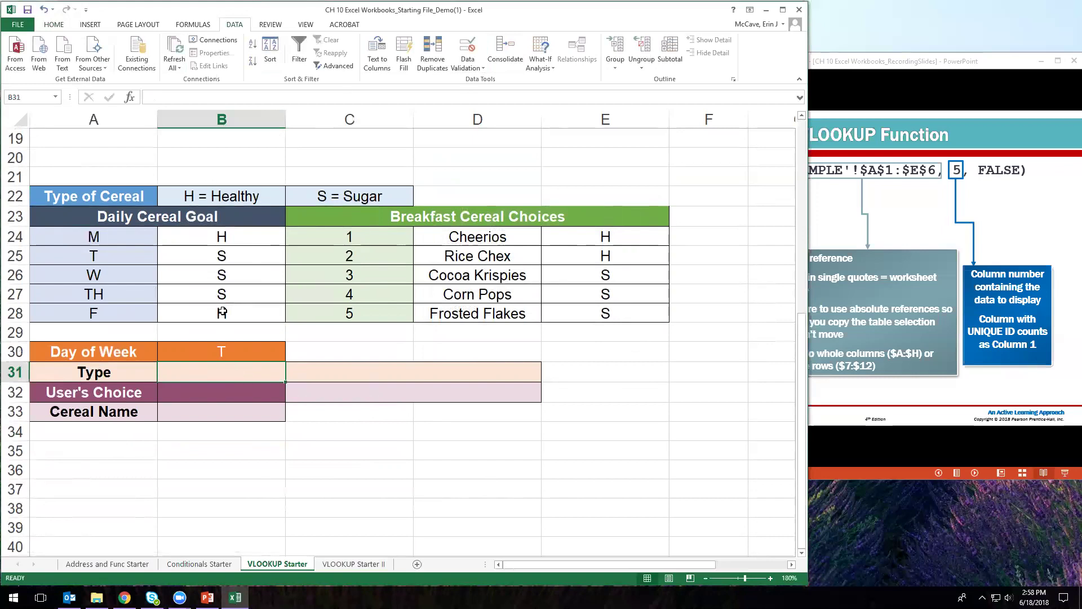
{"action": "type", "text": "=VLOOKUP("}
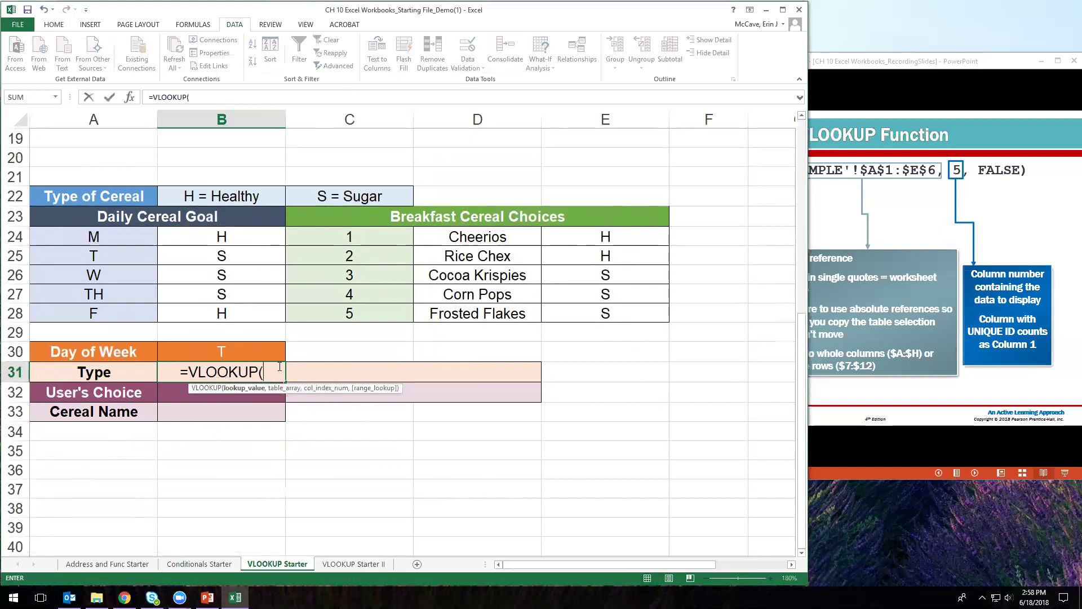
{"action": "left_click", "coordinate": [234, 355]}
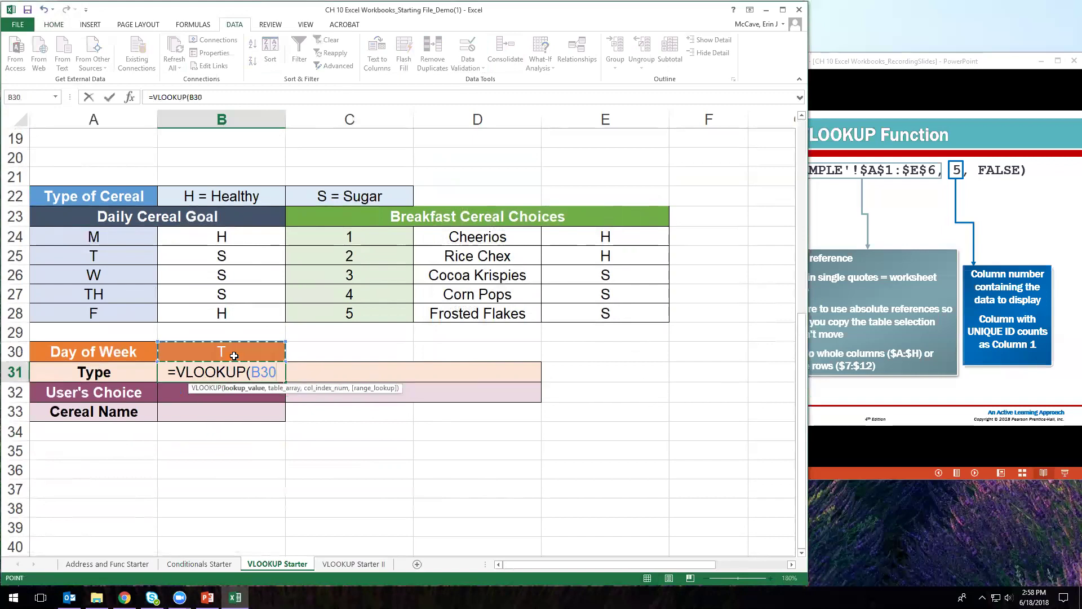
{"action": "type", "text": ","}
{"action": "left_click", "coordinate": [101, 235]}
{"action": "left_click_drag", "start_coordinate": [180, 236], "coordinate": [234, 313]}
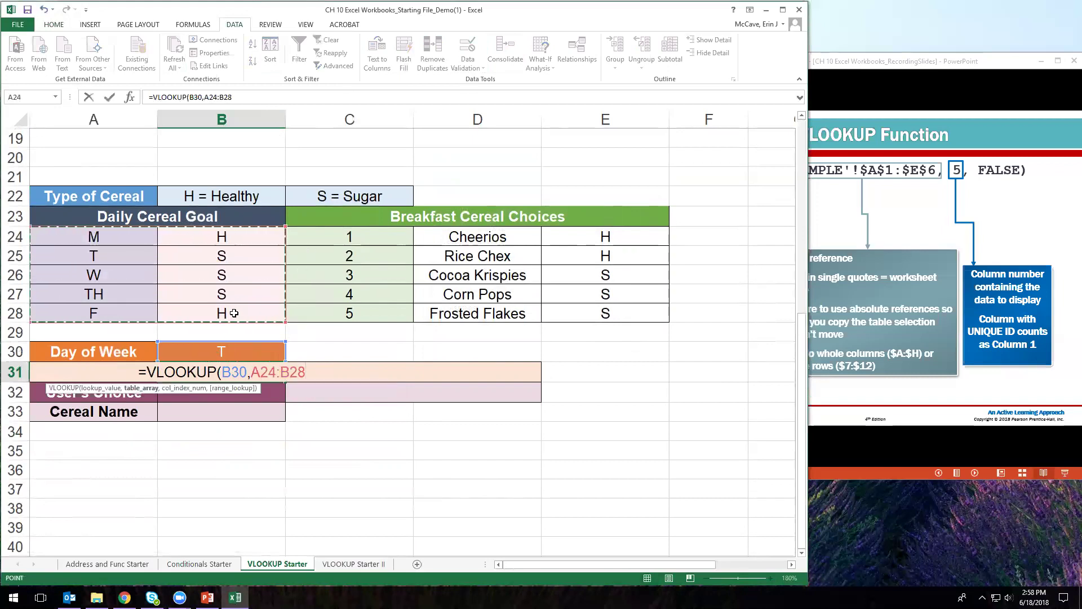
{"action": "type", "text": ",2"}
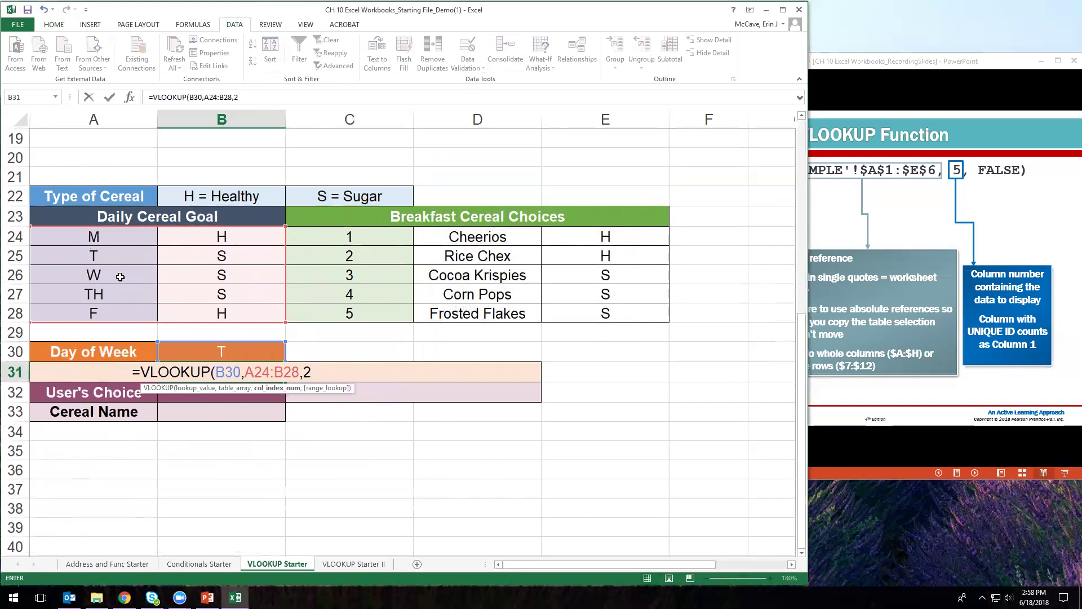
{"action": "type", "text": ","}
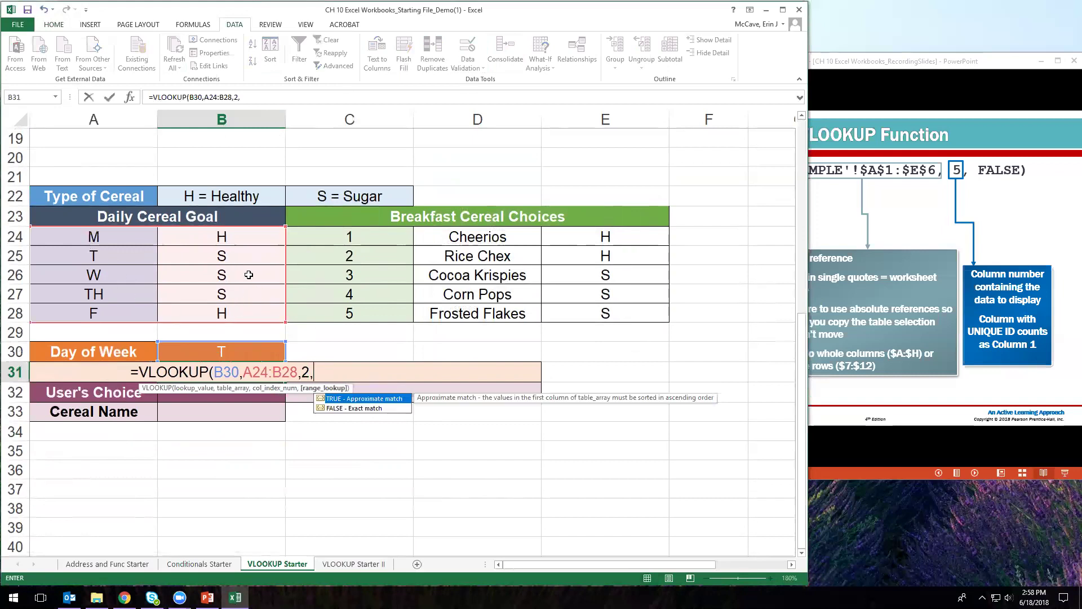
{"action": "type", "text": "FALSE)"}
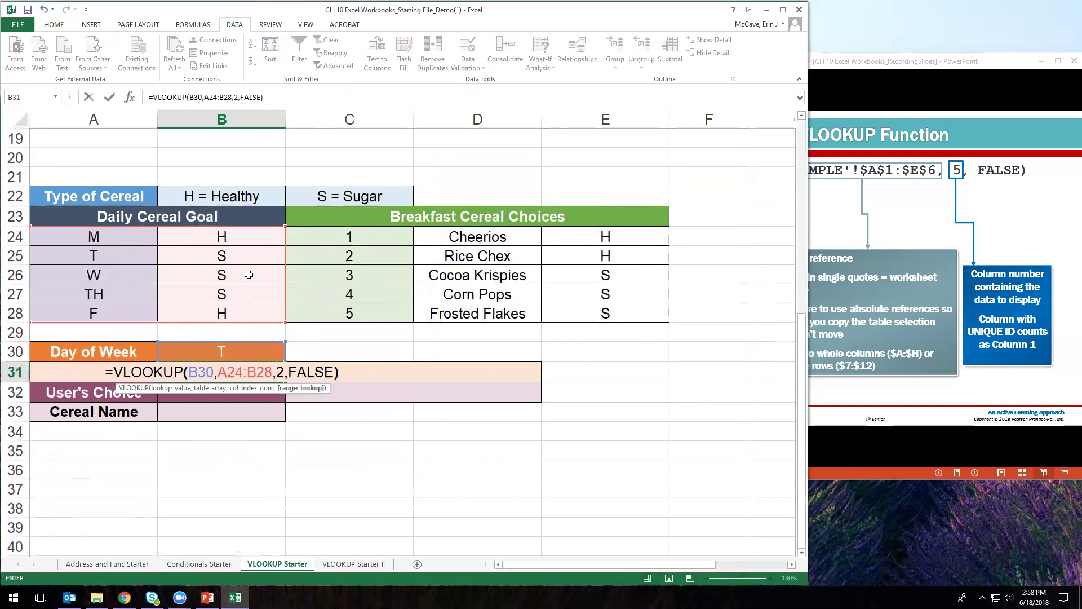
{"action": "key", "text": "Return"}
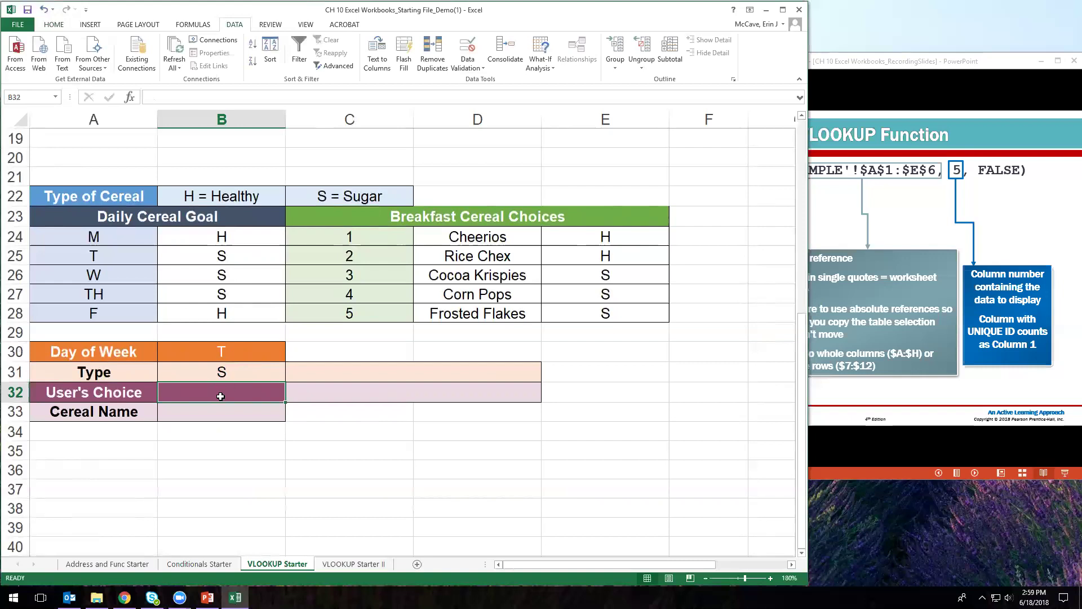
{"action": "left_click", "coordinate": [354, 374]}
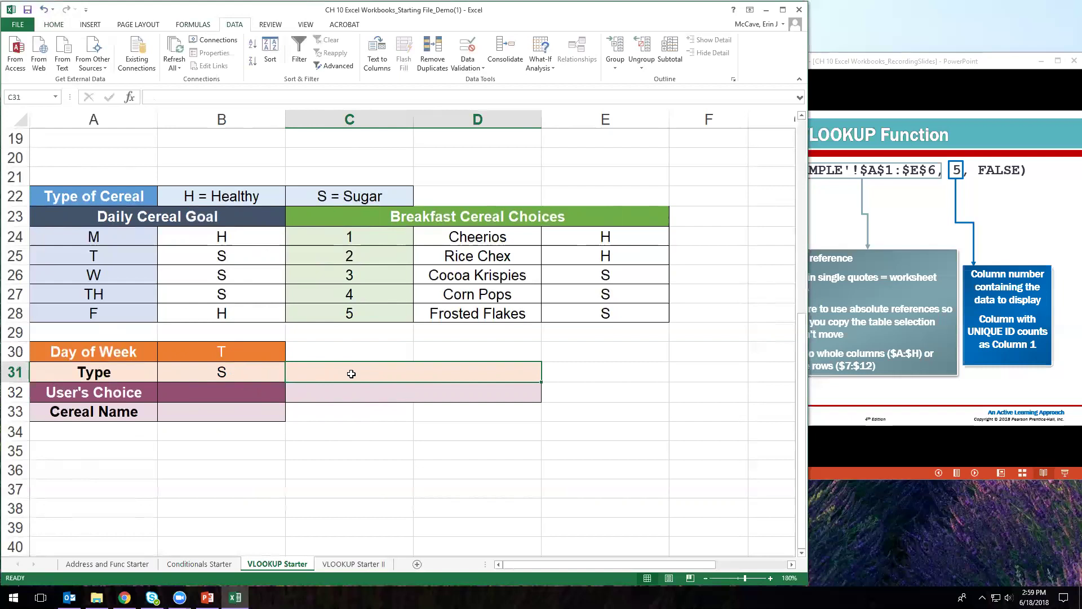
{"action": "type", "text": "="}
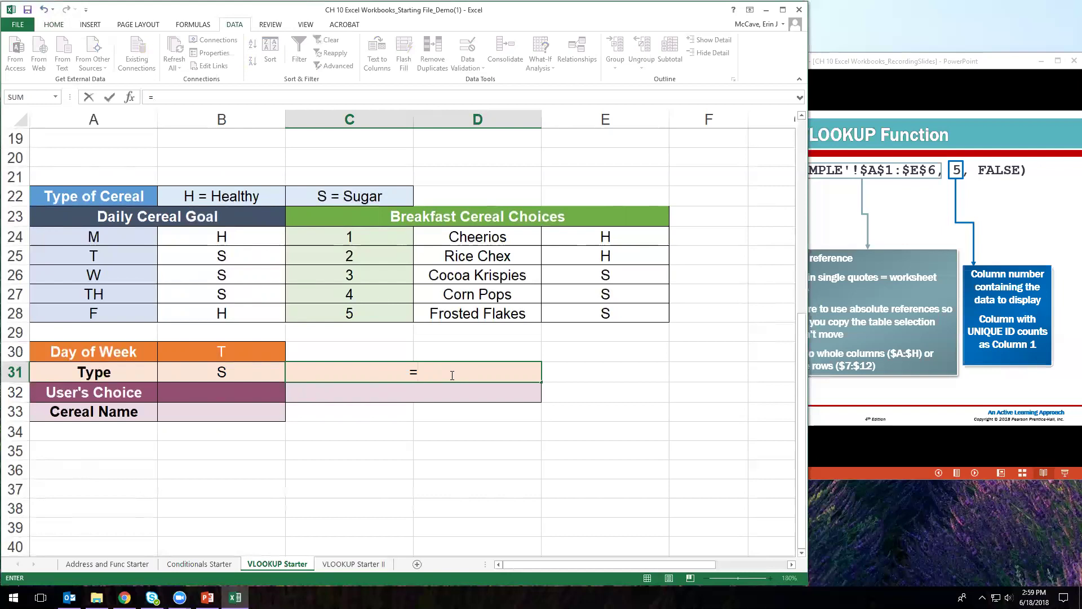
{"action": "key", "text": "BackSpace"}
{"action": "left_click", "coordinate": [424, 504]}
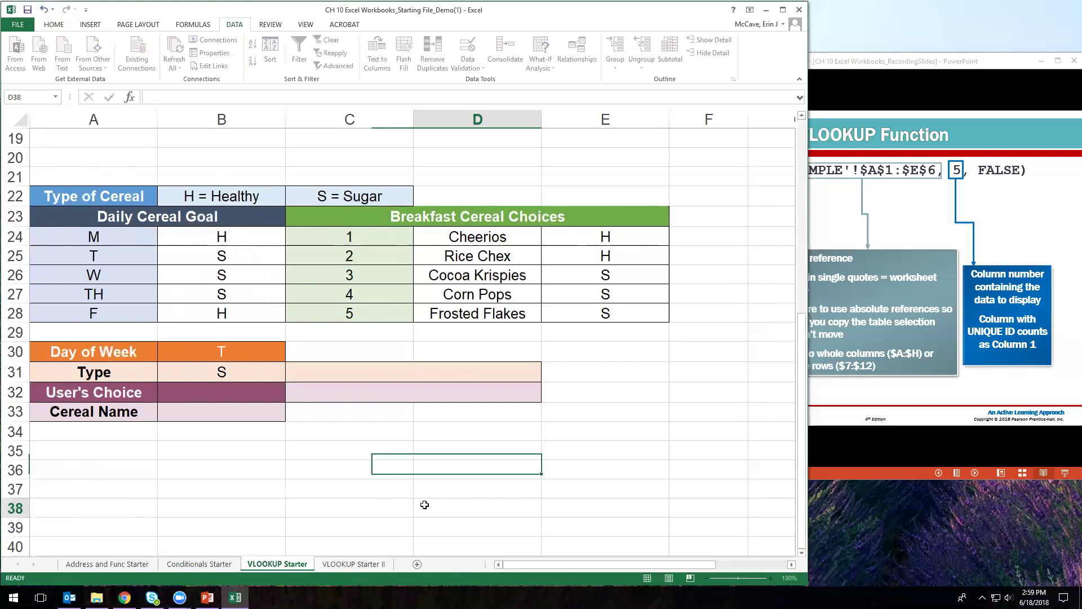
Copy the choice-prompt IF formula from C31 of the Conditionals Starter sheet into C31 of the VLOOKUP Starter sheet.
{"action": "left_click", "coordinate": [394, 377]}
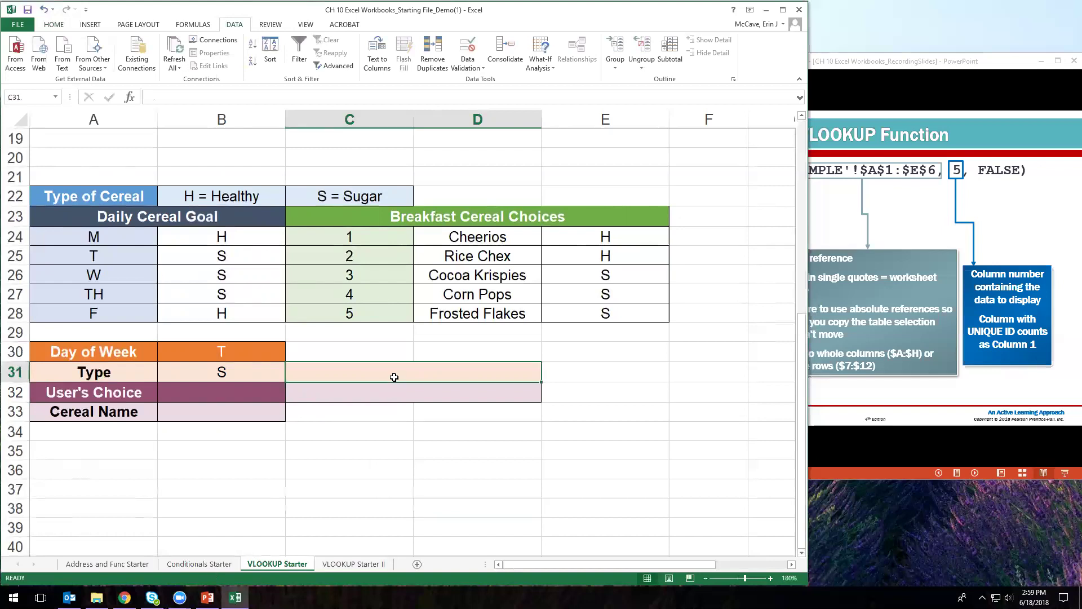
{"action": "left_click", "coordinate": [193, 565]}
{"action": "scroll", "coordinate": [353, 425], "scroll_direction": "down", "scroll_amount": 5}
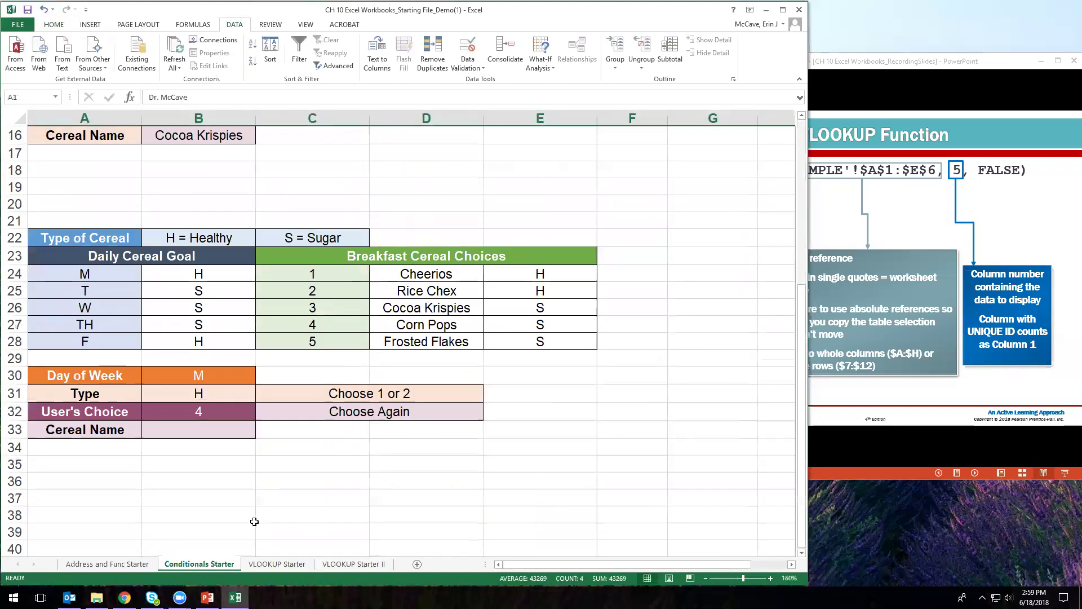
{"action": "left_click", "coordinate": [370, 394]}
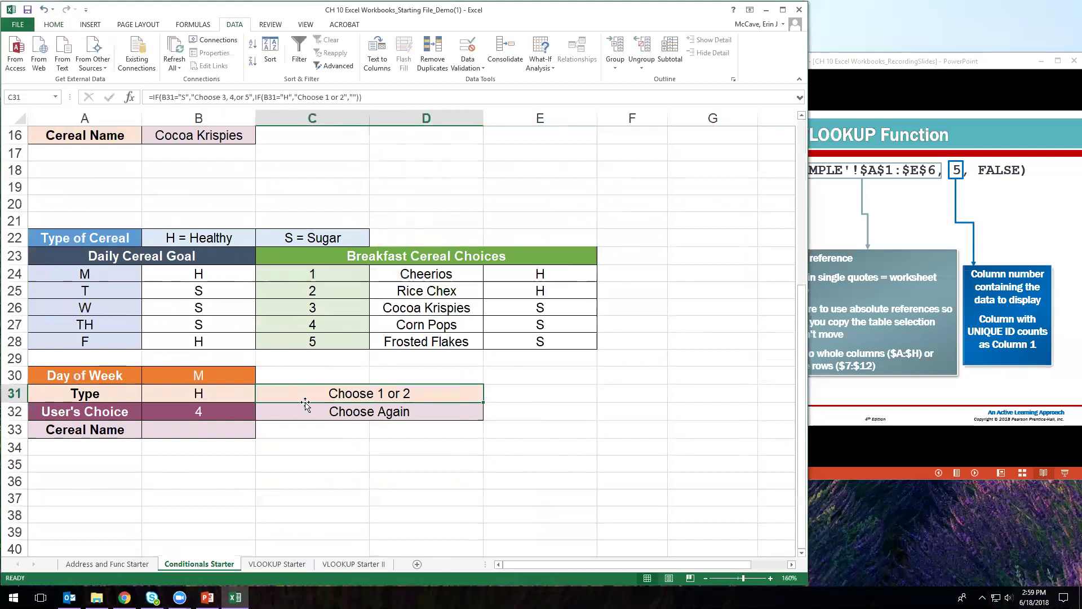
{"action": "key", "text": "ctrl+c"}
{"action": "left_click", "coordinate": [279, 564]}
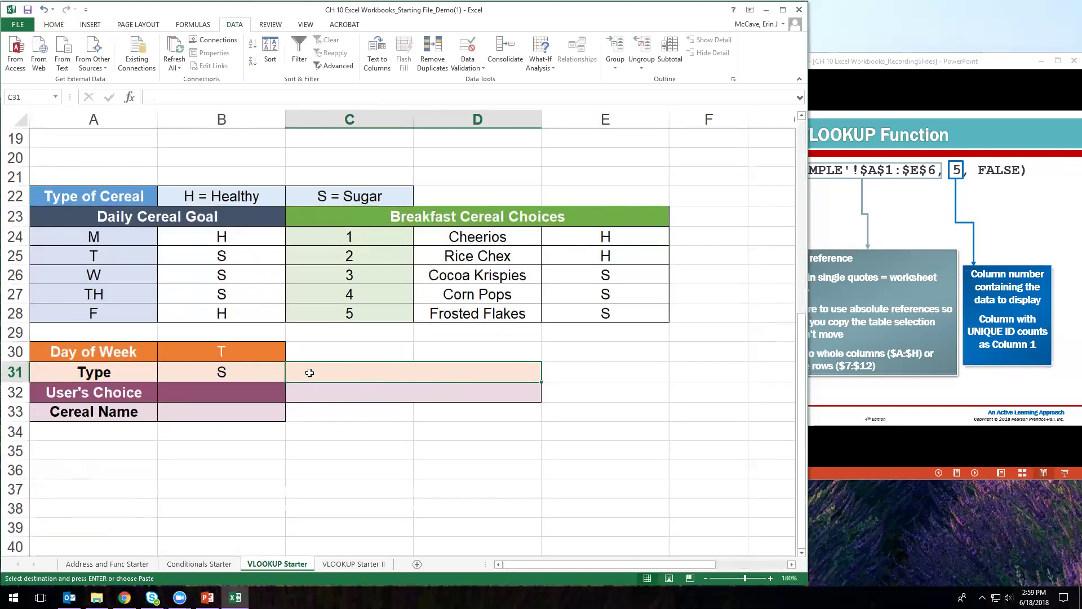
{"action": "key", "text": "ctrl+v"}
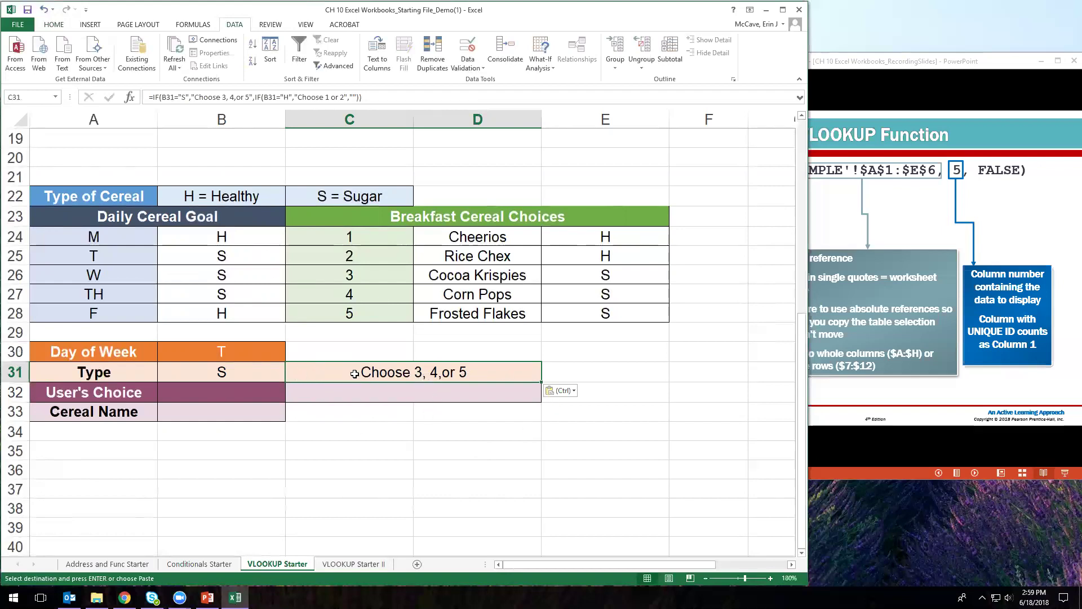
{"action": "left_click", "coordinate": [168, 97]}
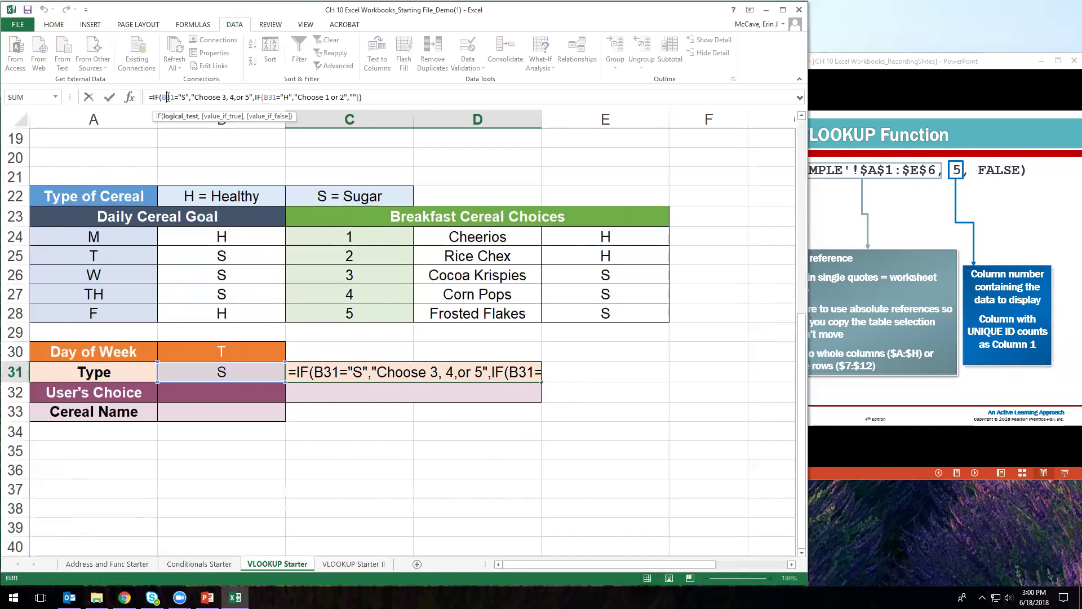
{"action": "key", "text": "Return"}
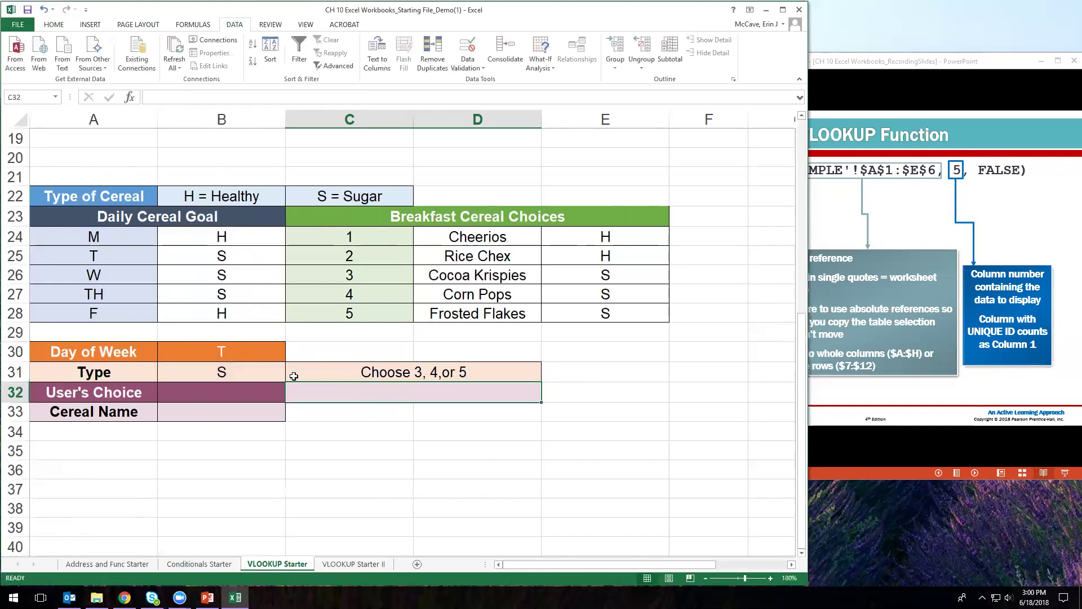
Add List data validation to the User's Choice cell B32 with source $C$24:$C$28, and choose 2 in it.
{"action": "left_click", "coordinate": [245, 358]}
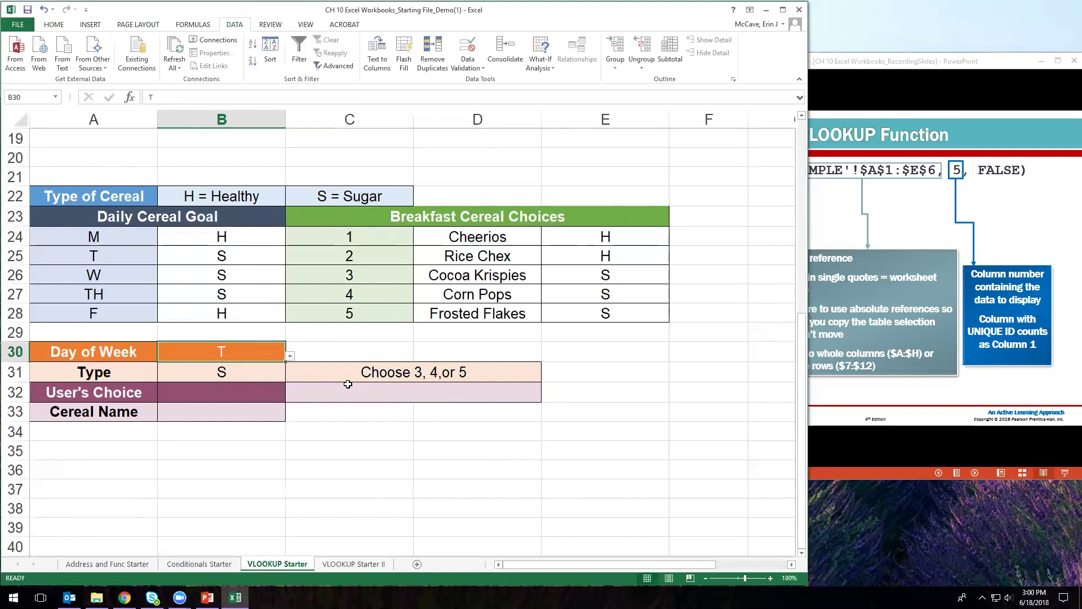
{"action": "left_click", "coordinate": [257, 394]}
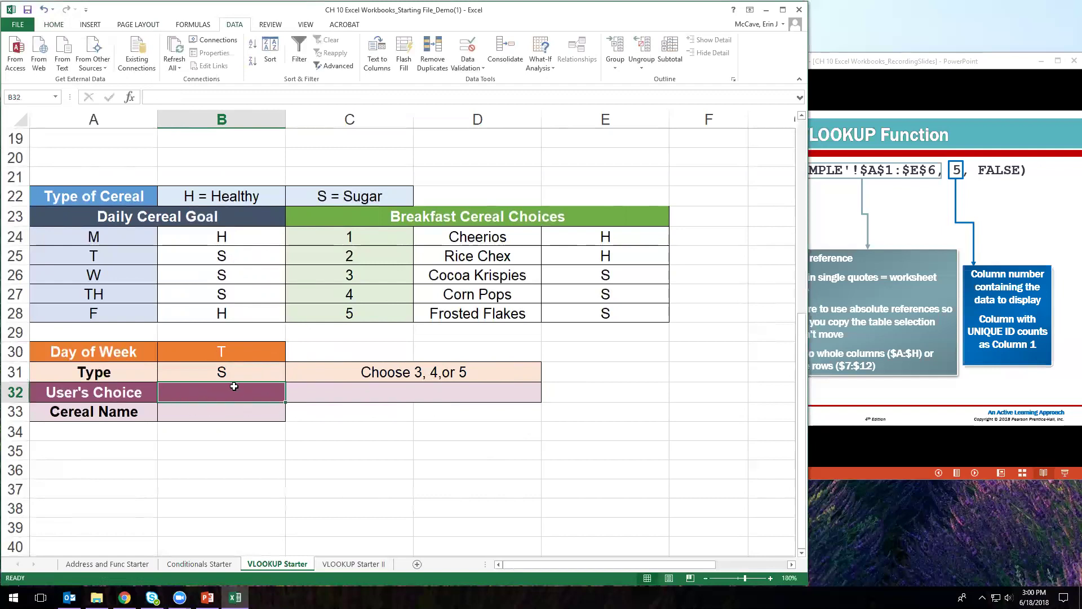
{"action": "left_click", "coordinate": [472, 50]}
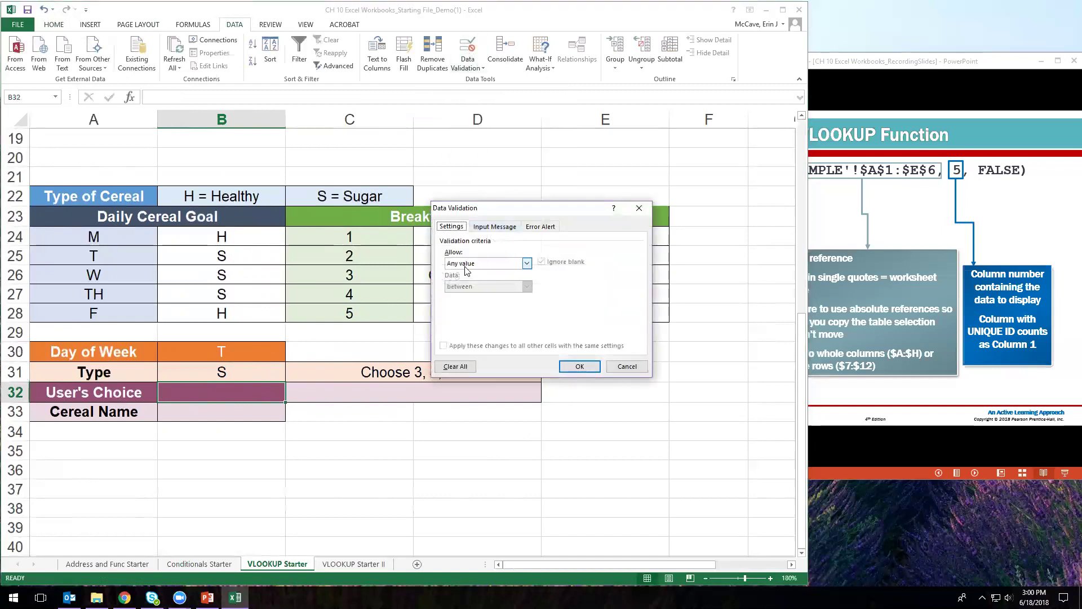
{"action": "left_click", "coordinate": [526, 263]}
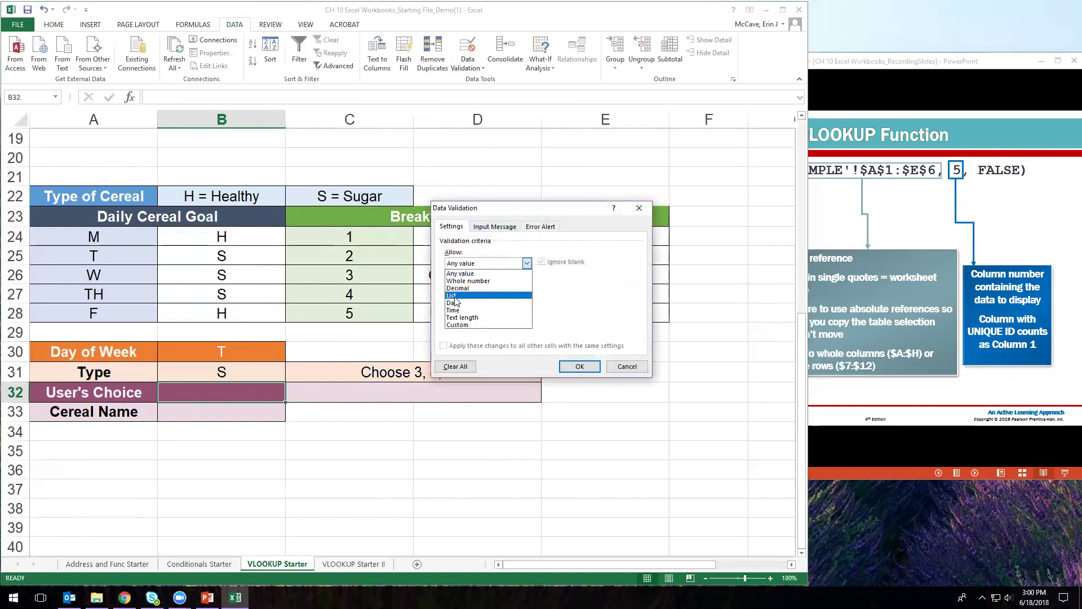
{"action": "left_click", "coordinate": [453, 296]}
{"action": "left_click", "coordinate": [593, 309]}
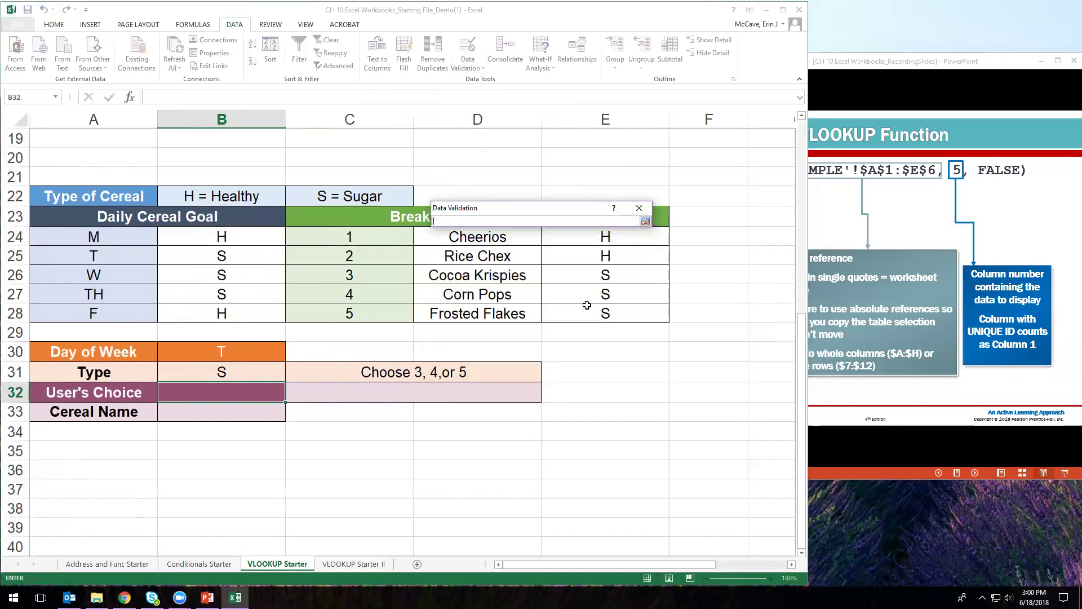
{"action": "left_click_drag", "start_coordinate": [338, 277], "coordinate": [341, 314]}
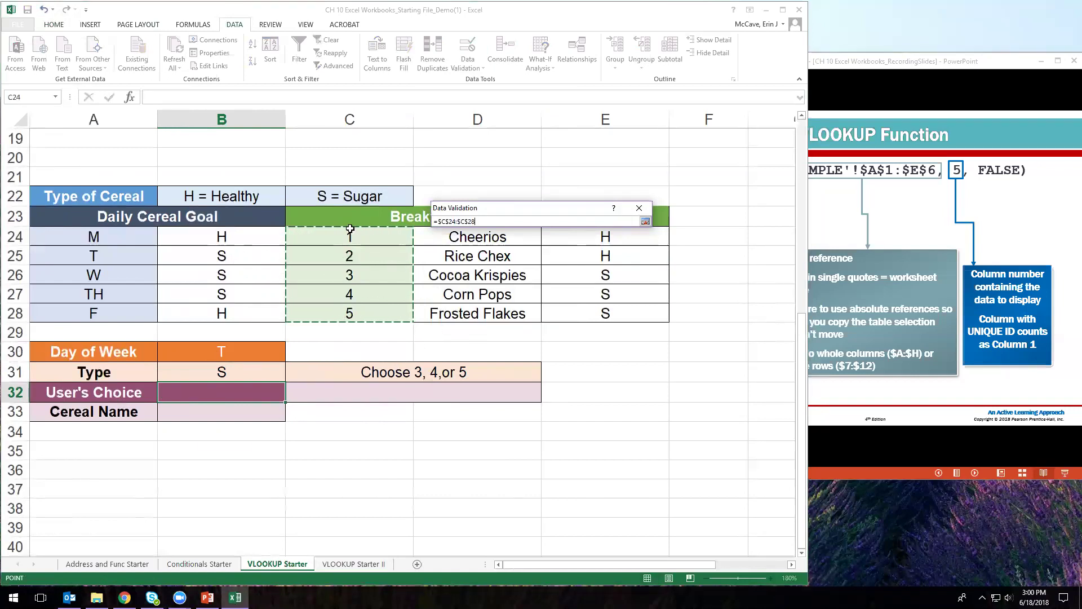
{"action": "left_click", "coordinate": [645, 221]}
{"action": "left_click", "coordinate": [586, 369]}
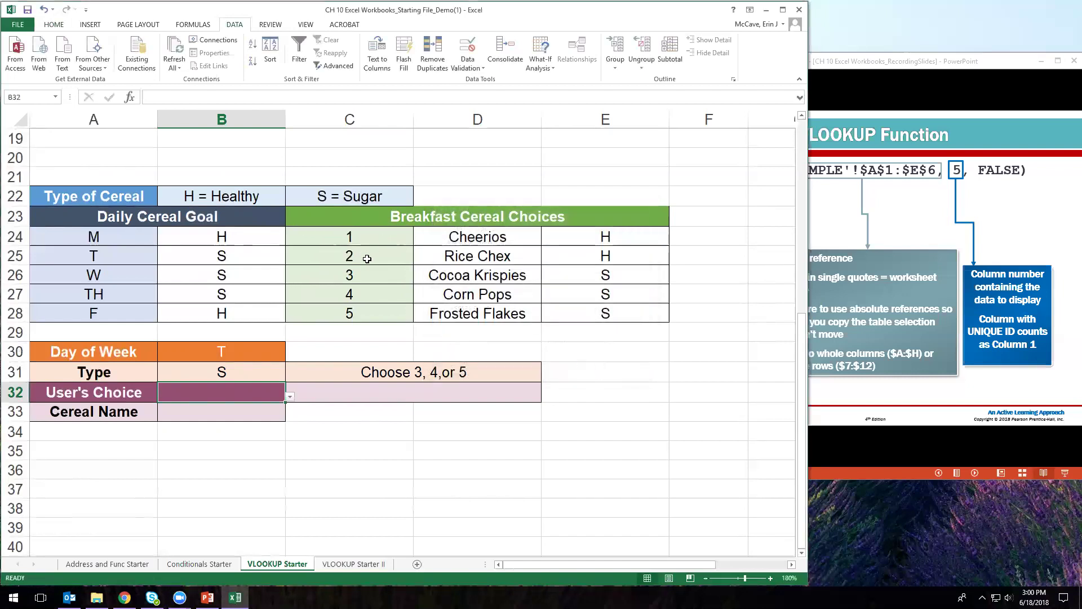
{"action": "left_click", "coordinate": [290, 396]}
{"action": "left_click", "coordinate": [189, 422]}
Copy the "Choose Again" IF formula from C32 of the Conditionals Starter sheet into C32 of the VLOOKUP Starter sheet.
{"action": "left_click", "coordinate": [345, 392]}
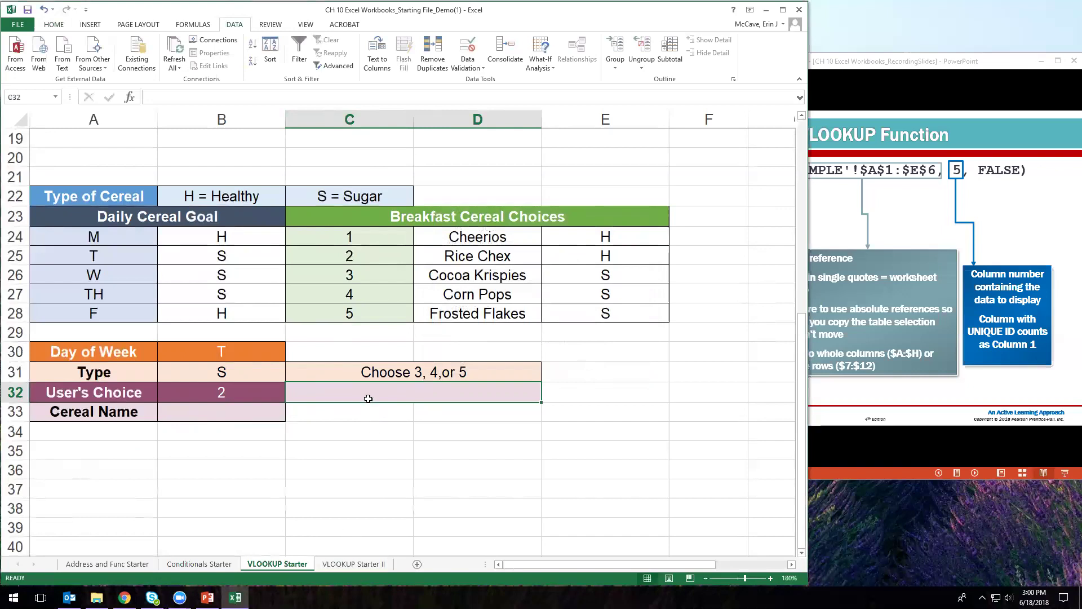
{"action": "left_click", "coordinate": [199, 564]}
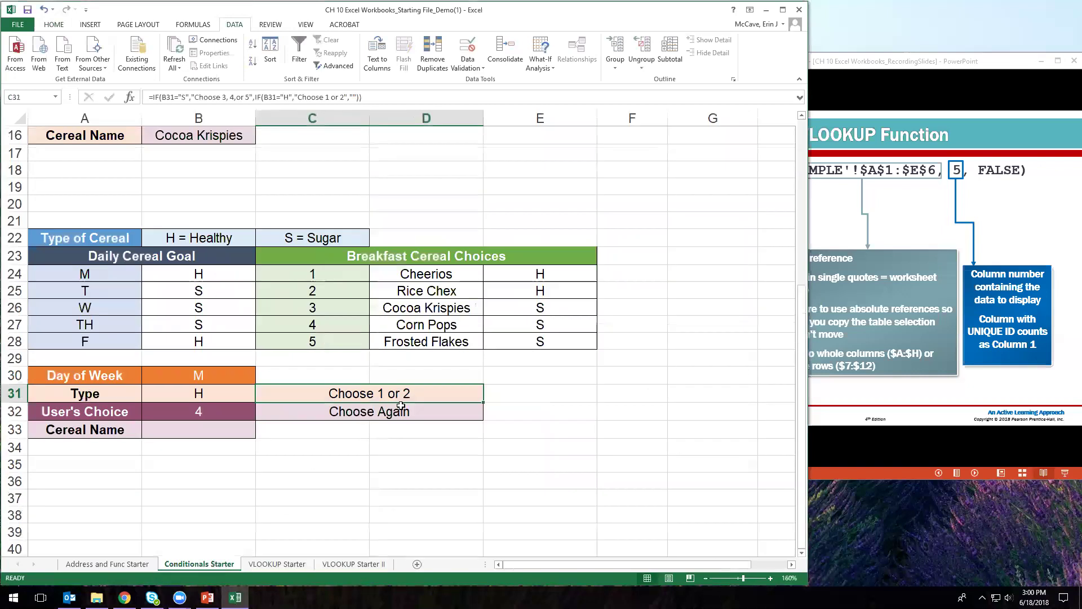
{"action": "left_click", "coordinate": [190, 97]}
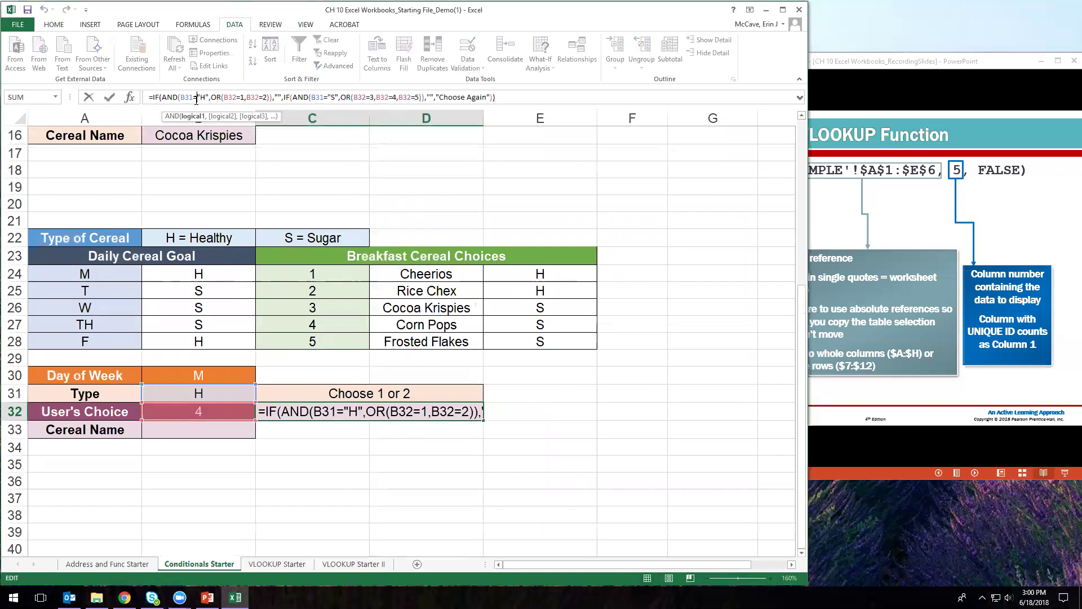
{"action": "left_click", "coordinate": [302, 414]}
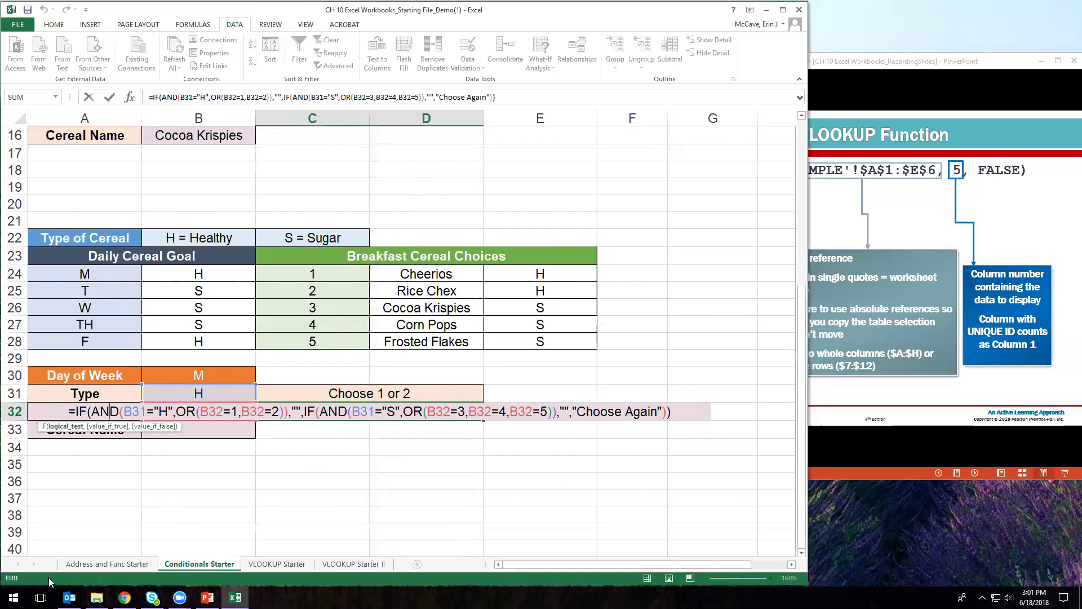
{"action": "key", "text": "ctrl+Return"}
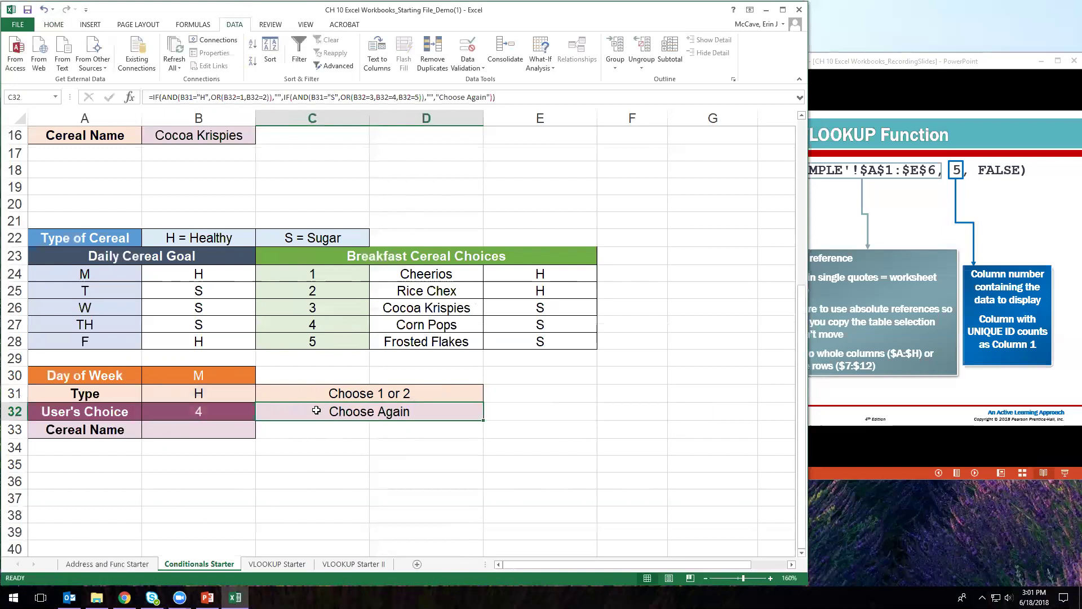
{"action": "key", "text": "ctrl+c"}
{"action": "left_click", "coordinate": [277, 564]}
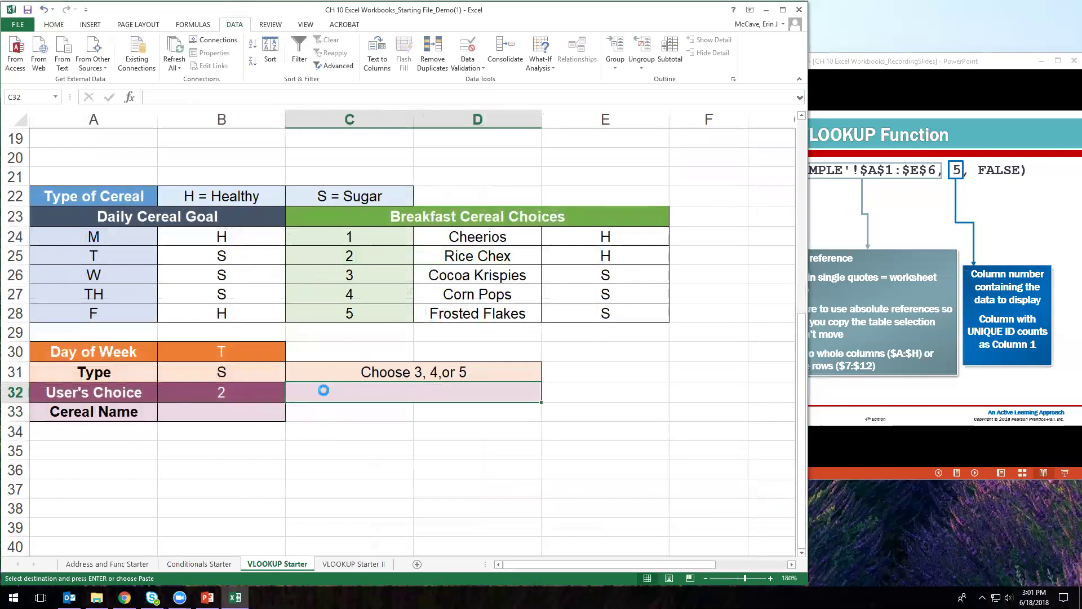
{"action": "key", "text": "ctrl+v"}
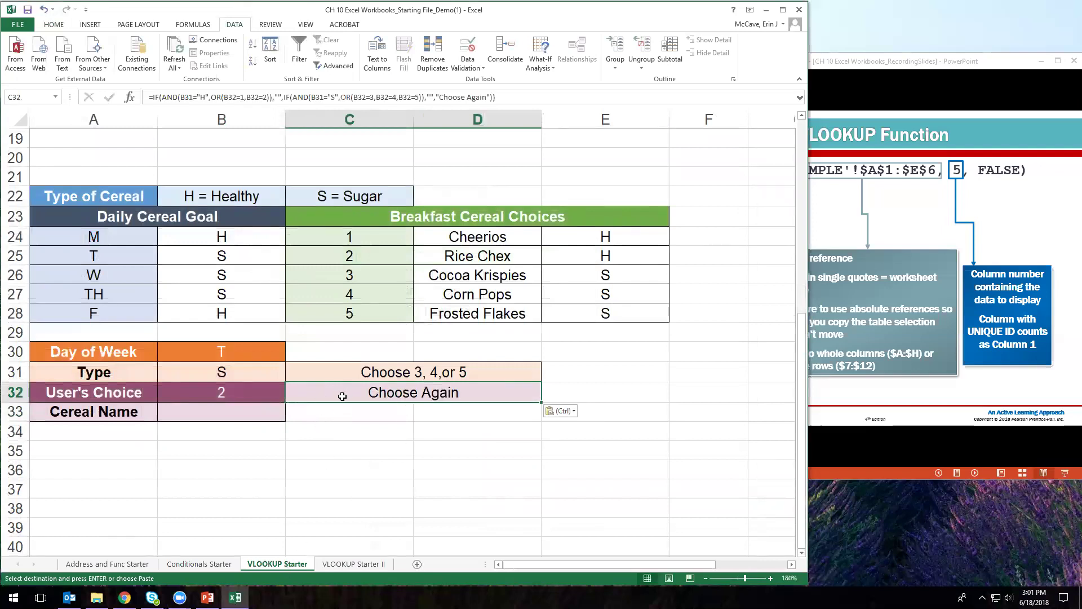
{"action": "left_click", "coordinate": [321, 431]}
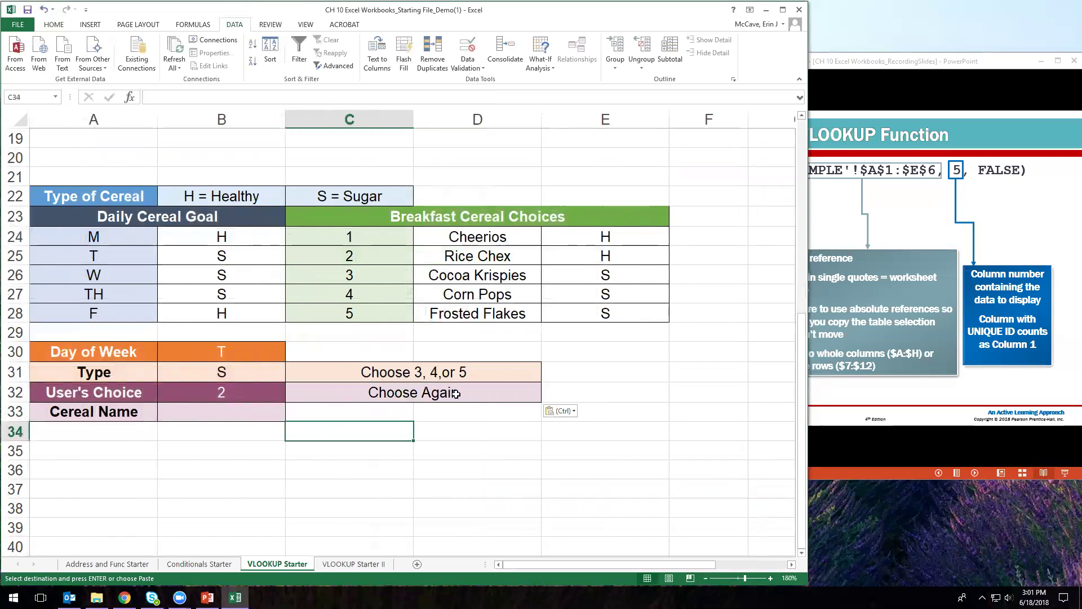
Test the C32 message by setting the User's Choice in B32 to 3, 2 and finally 4.
{"action": "left_click", "coordinate": [215, 393]}
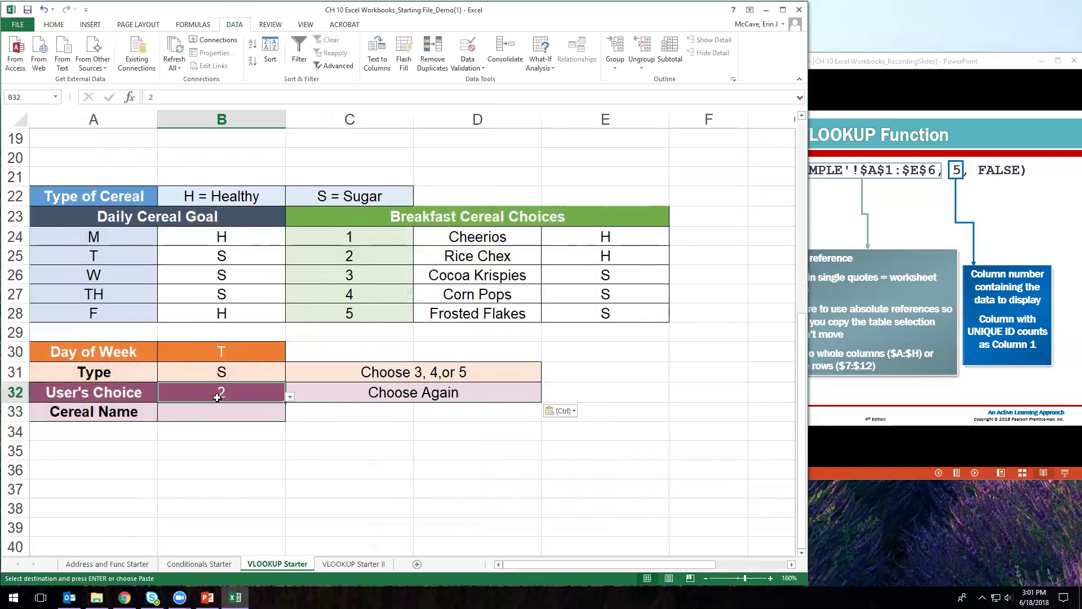
{"action": "left_click", "coordinate": [231, 373]}
{"action": "left_click", "coordinate": [234, 393]}
{"action": "left_click", "coordinate": [290, 396]}
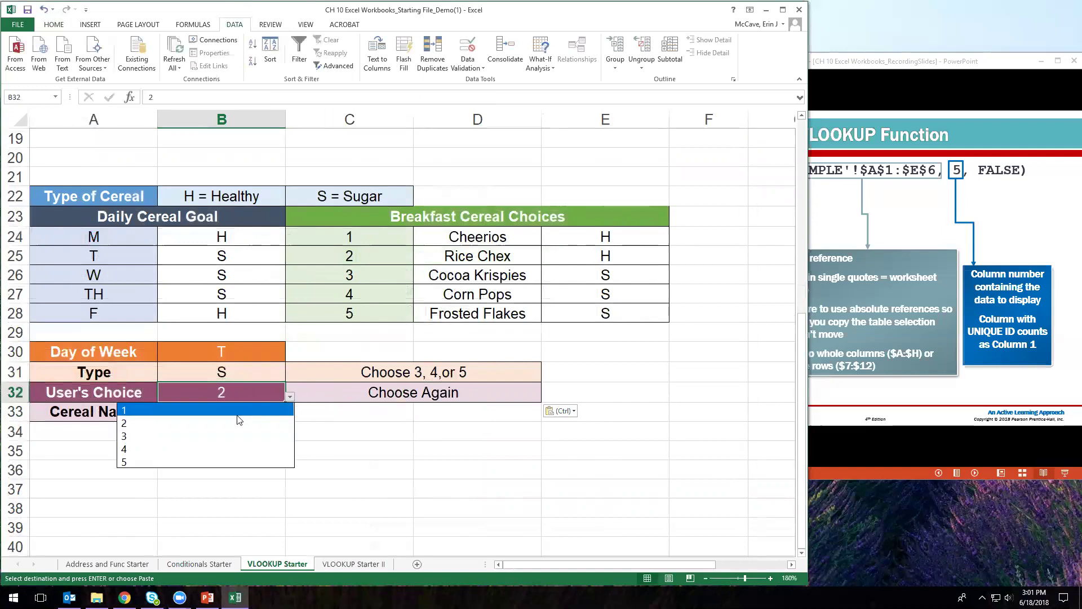
{"action": "left_click", "coordinate": [182, 436]}
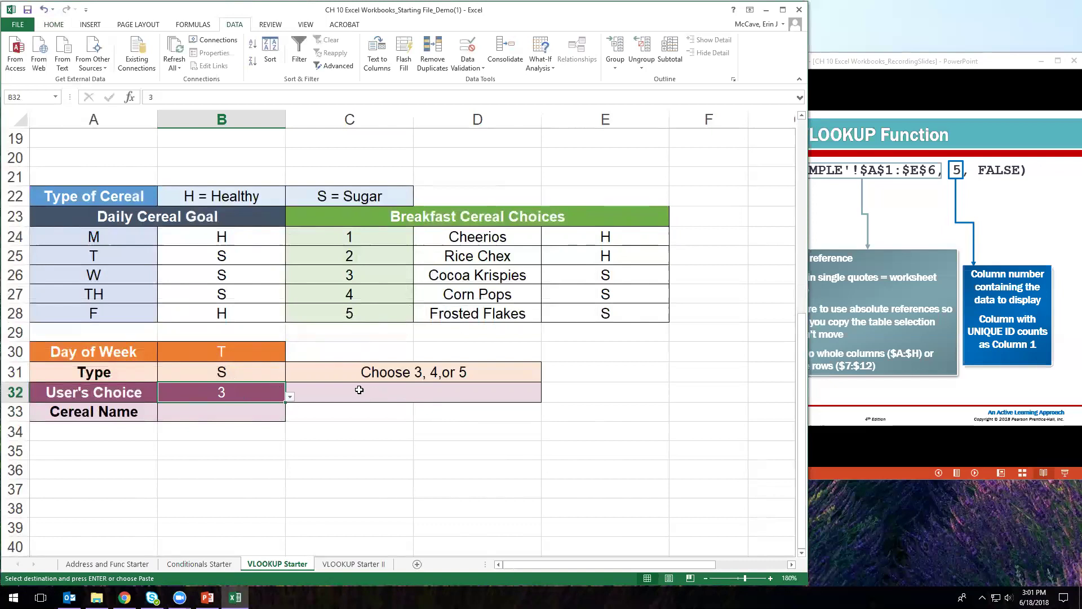
{"action": "left_click", "coordinate": [252, 418]}
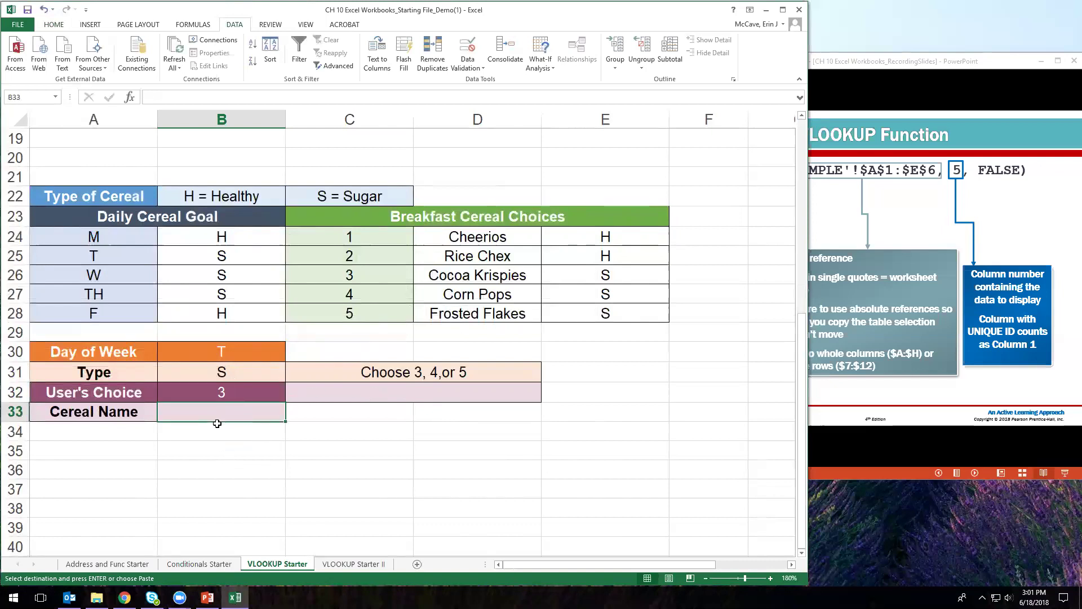
{"action": "left_click", "coordinate": [224, 390]}
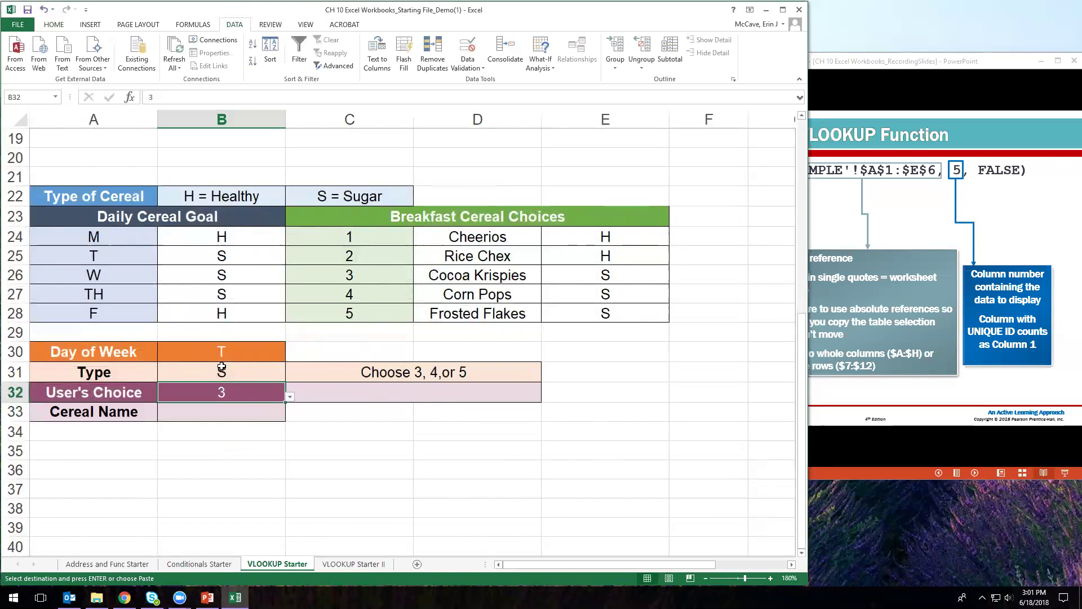
{"action": "left_click", "coordinate": [290, 396]}
{"action": "left_click", "coordinate": [247, 420]}
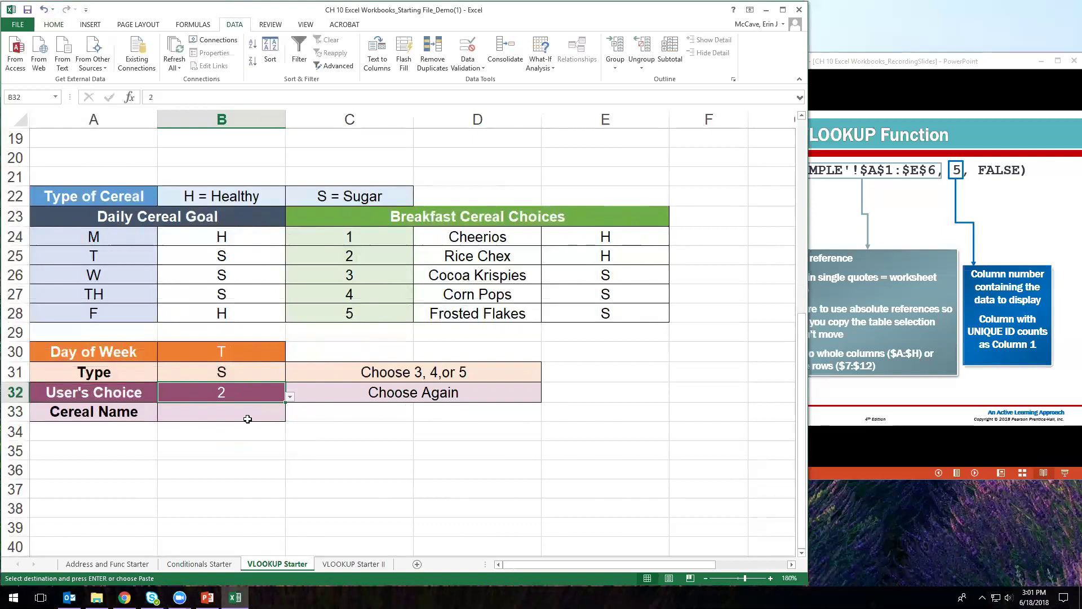
{"action": "left_click", "coordinate": [289, 396]}
{"action": "left_click", "coordinate": [167, 444]}
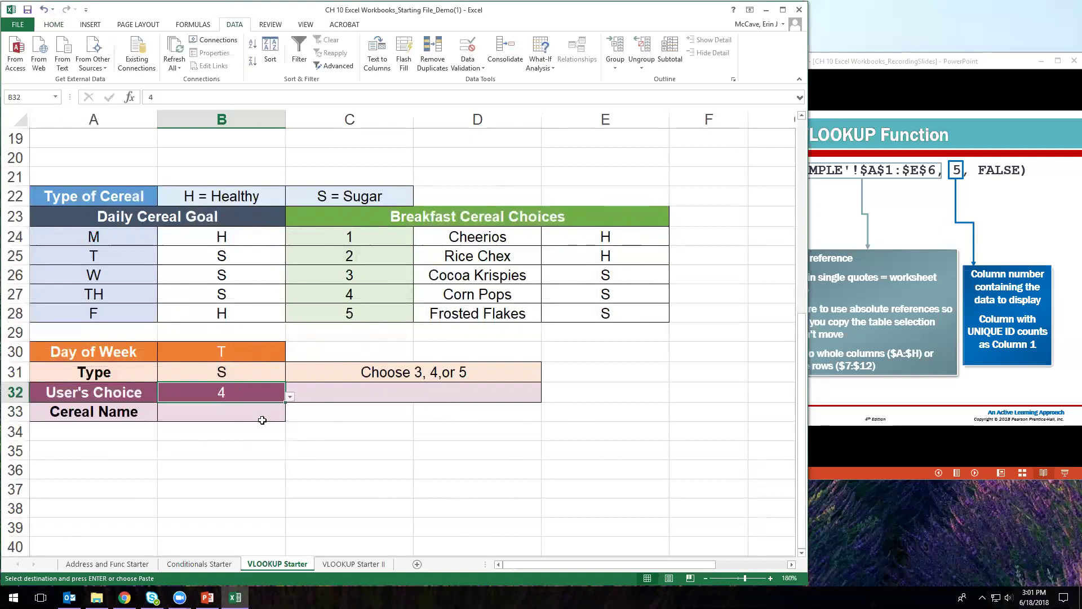
Start an IF formula in Cereal Name cell B33 with the logical test C32="".
{"action": "left_click", "coordinate": [251, 412]}
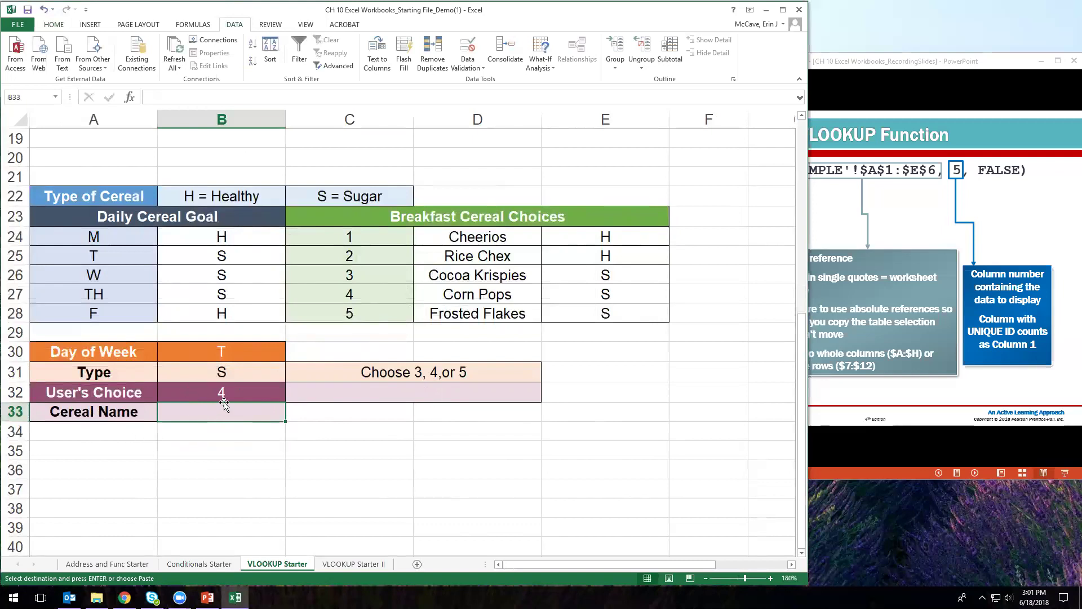
{"action": "type", "text": "="}
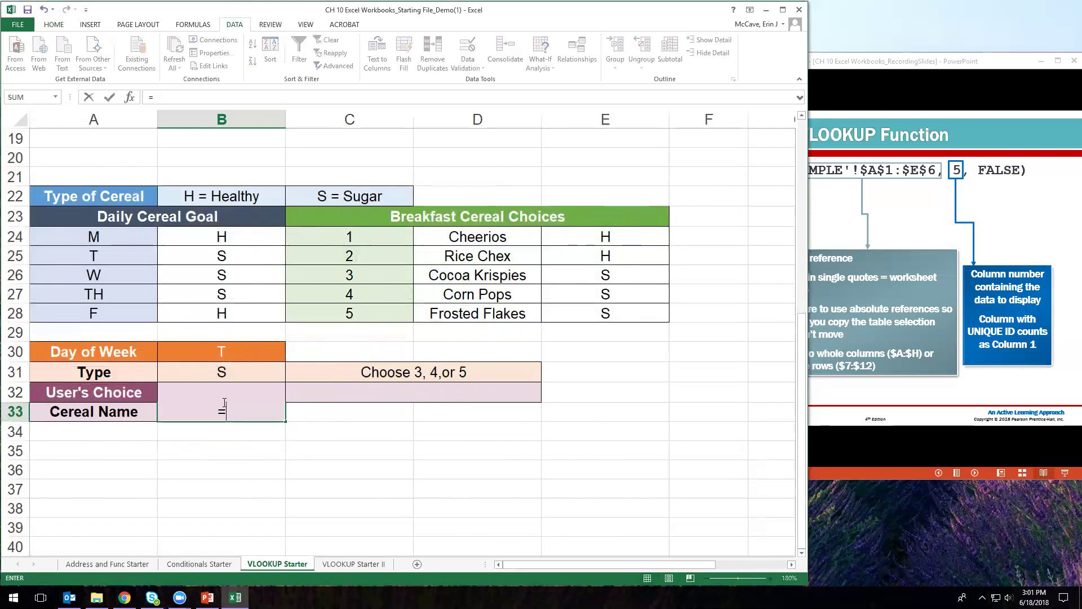
{"action": "type", "text": "IF("}
{"action": "left_click", "coordinate": [333, 393]}
{"action": "type", "text": "=\"\","}
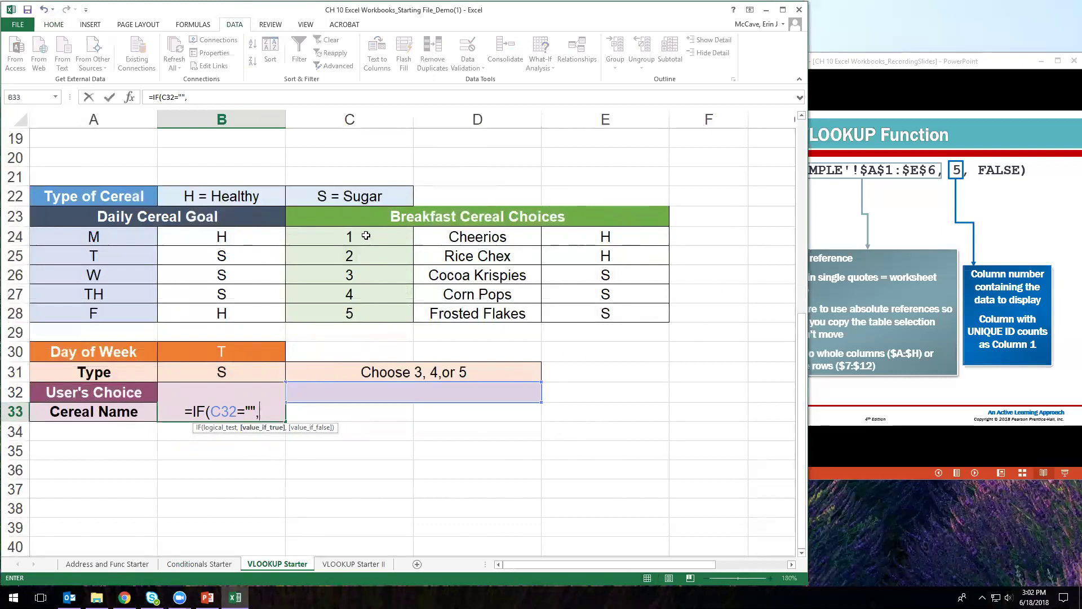
Complete the B33 formula with VLOOKUP(B32,C24:D28,2,FALSE) as the value if true and "" as the value if false.
{"action": "type", "text": "V"}
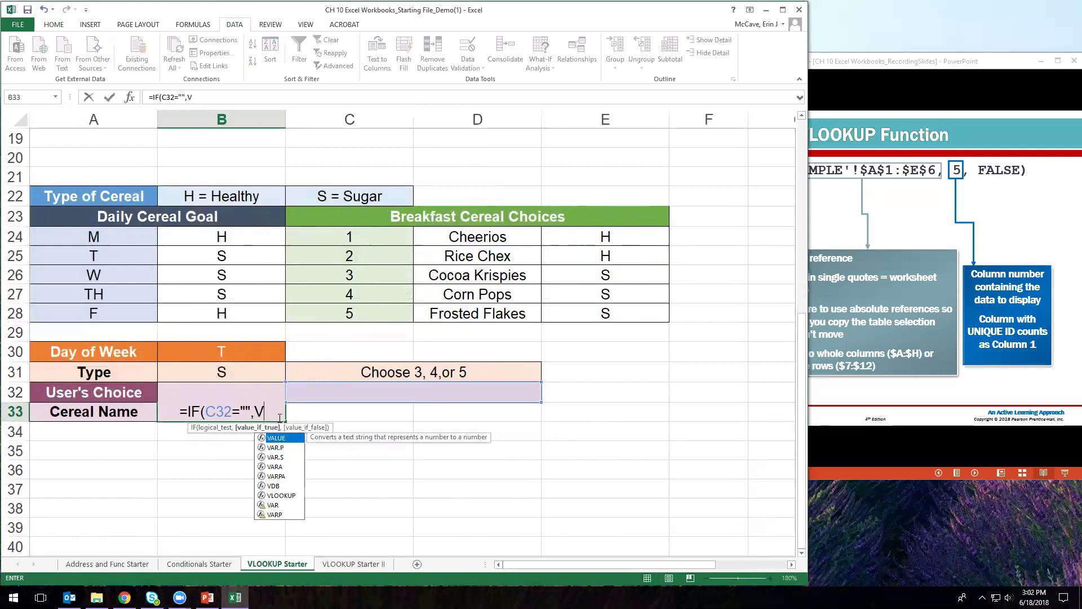
{"action": "type", "text": "LOOKUP("}
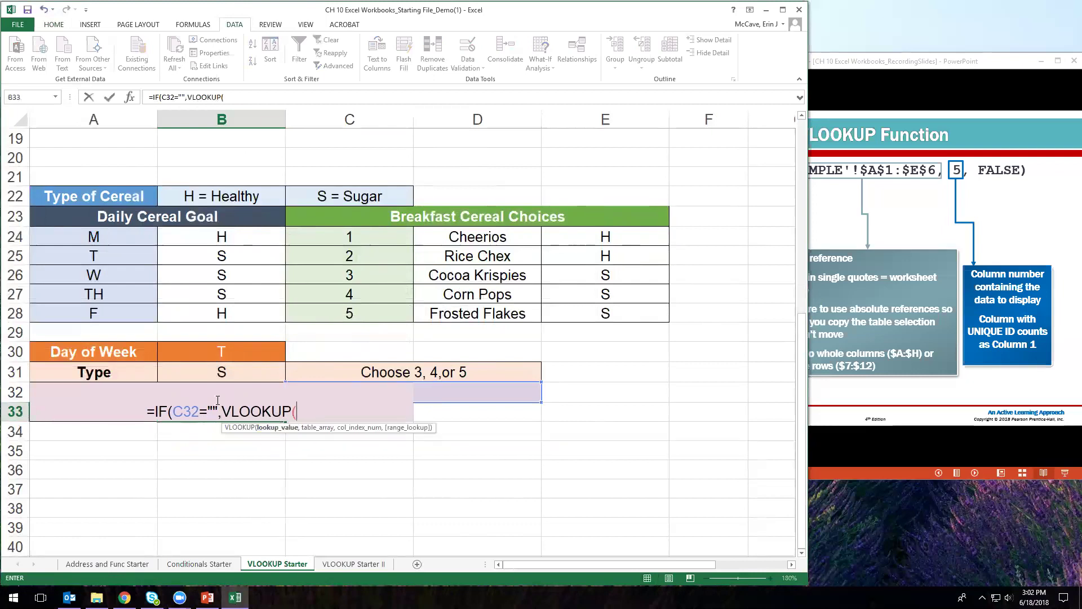
{"action": "type", "text": "B32"}
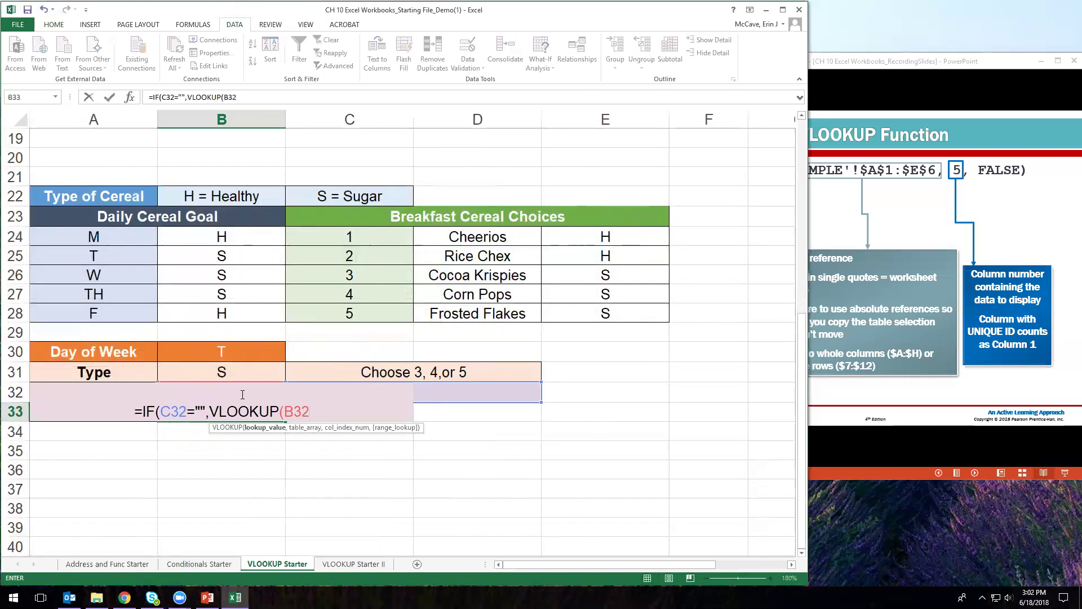
{"action": "type", "text": ","}
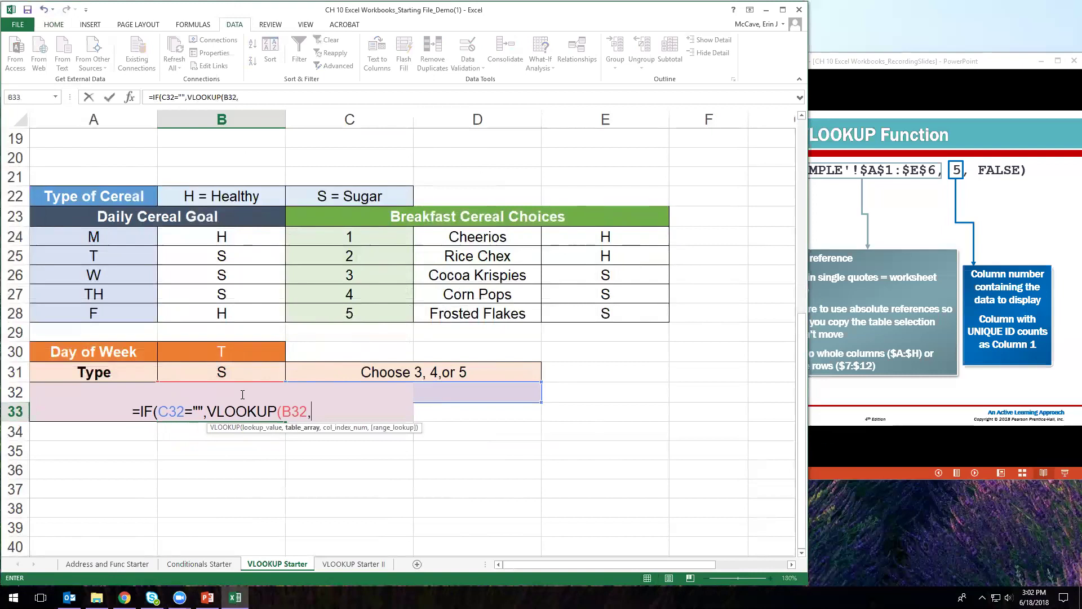
{"action": "left_click_drag", "start_coordinate": [349, 235], "coordinate": [479, 314]}
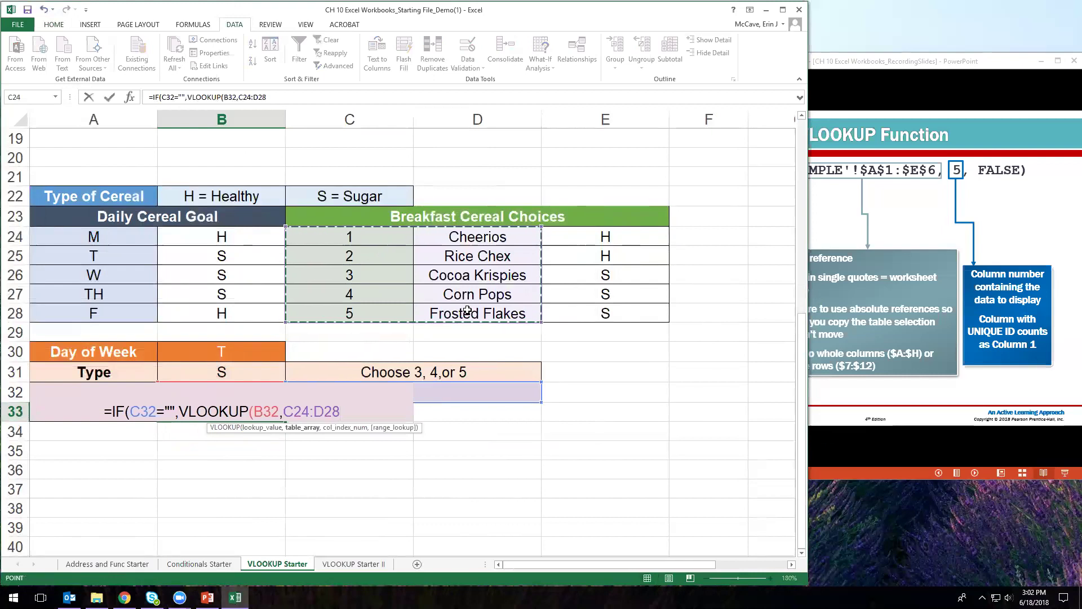
{"action": "type", "text": ","}
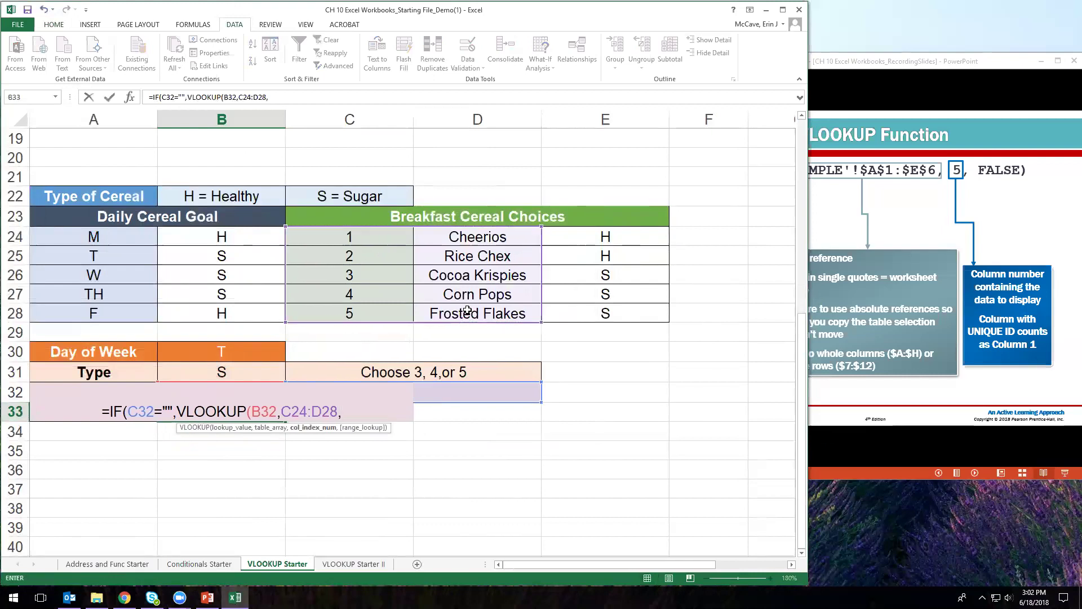
{"action": "type", "text": "2"}
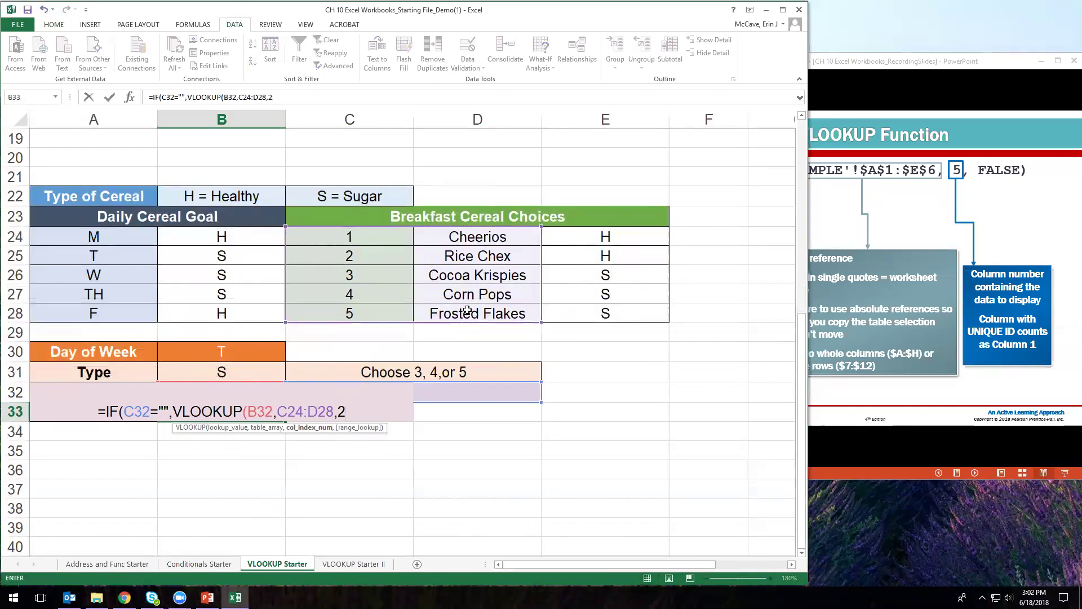
{"action": "type", "text": ",FALSE)"}
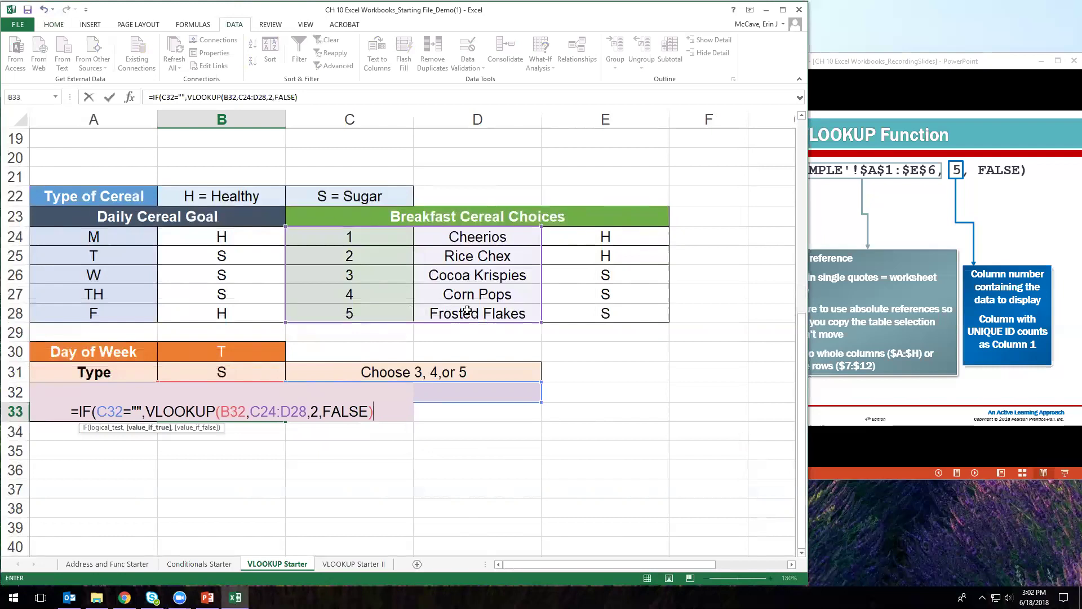
{"action": "type", "text": ","}
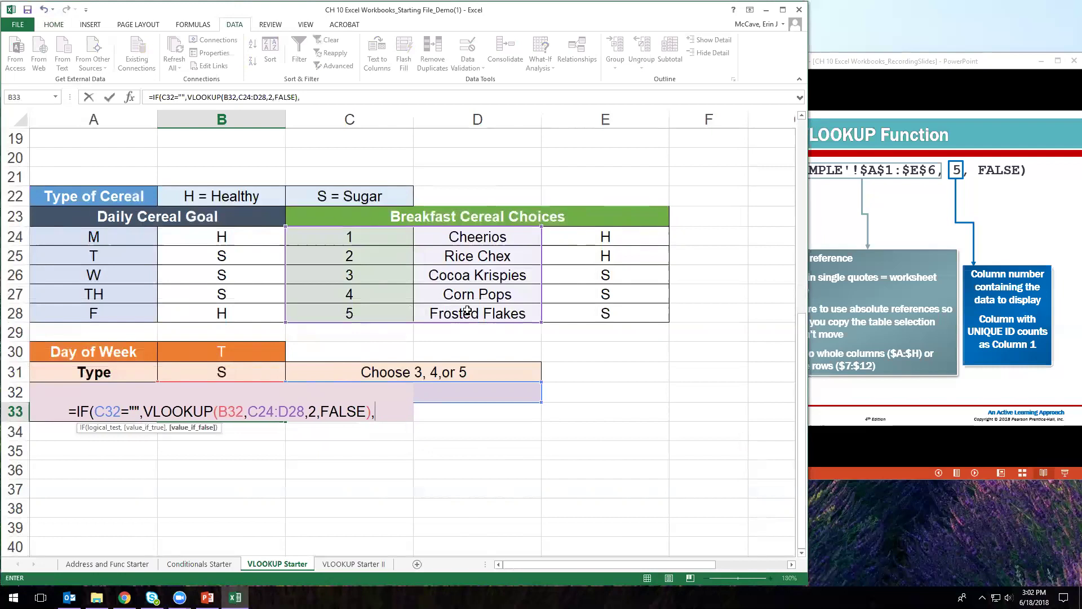
{"action": "type", "text": "\"\")"}
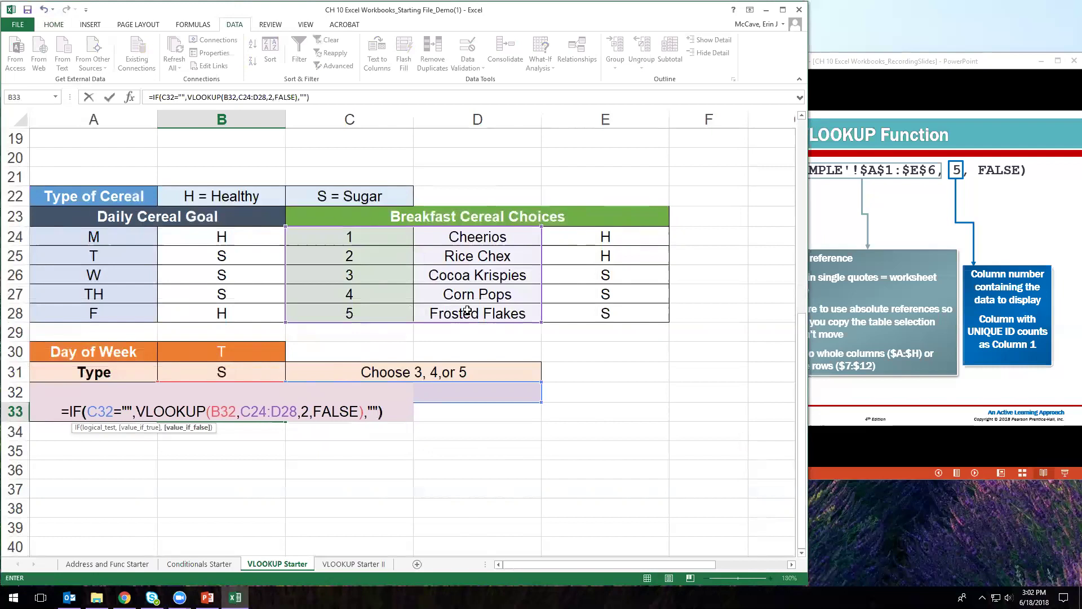
{"action": "key", "text": "Return"}
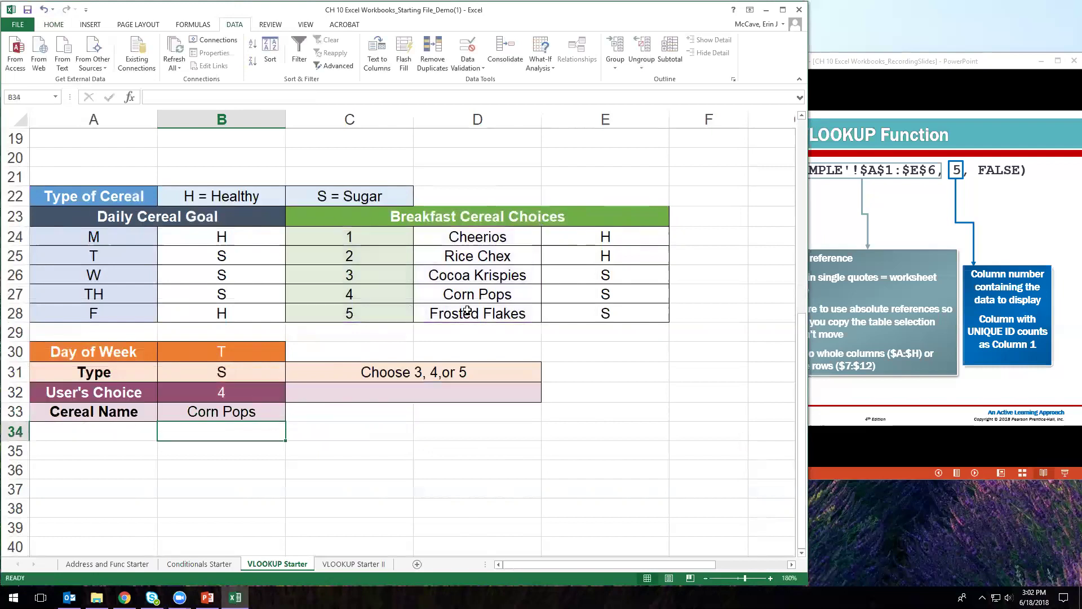
Set the User's Choice in B32 to 2 to test the Cereal Name formula in B33.
{"action": "left_click", "coordinate": [260, 390]}
{"action": "left_click", "coordinate": [289, 396]}
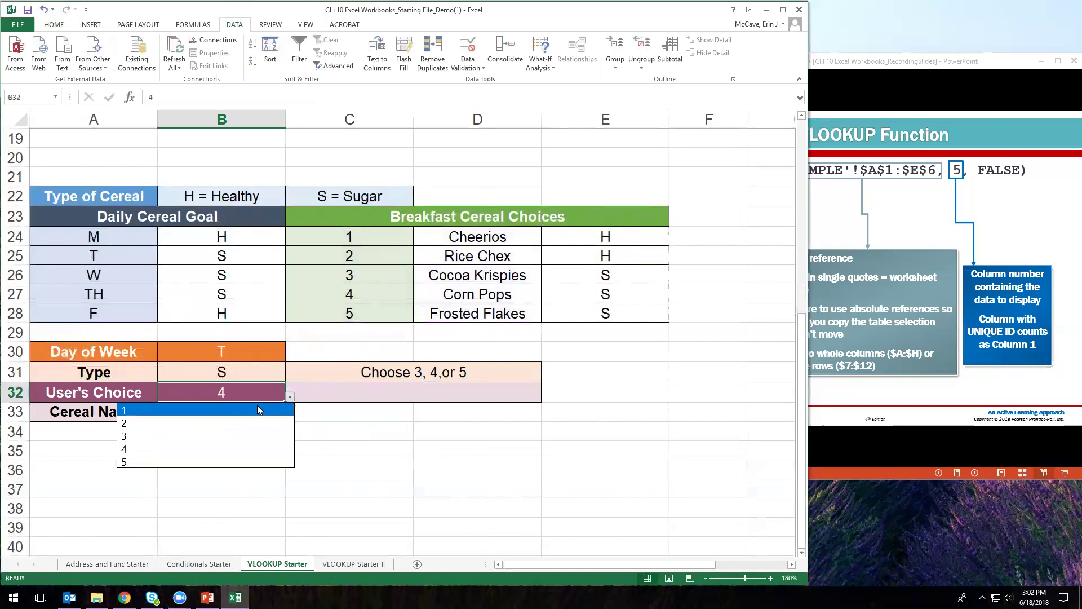
{"action": "left_click", "coordinate": [180, 427]}
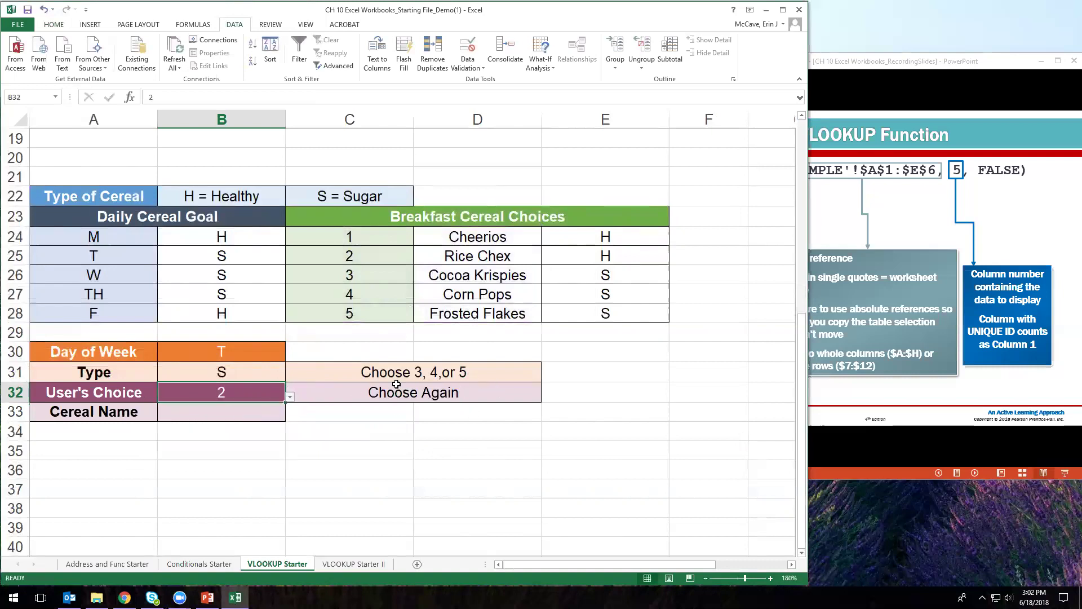
{"action": "left_click", "coordinate": [226, 413]}
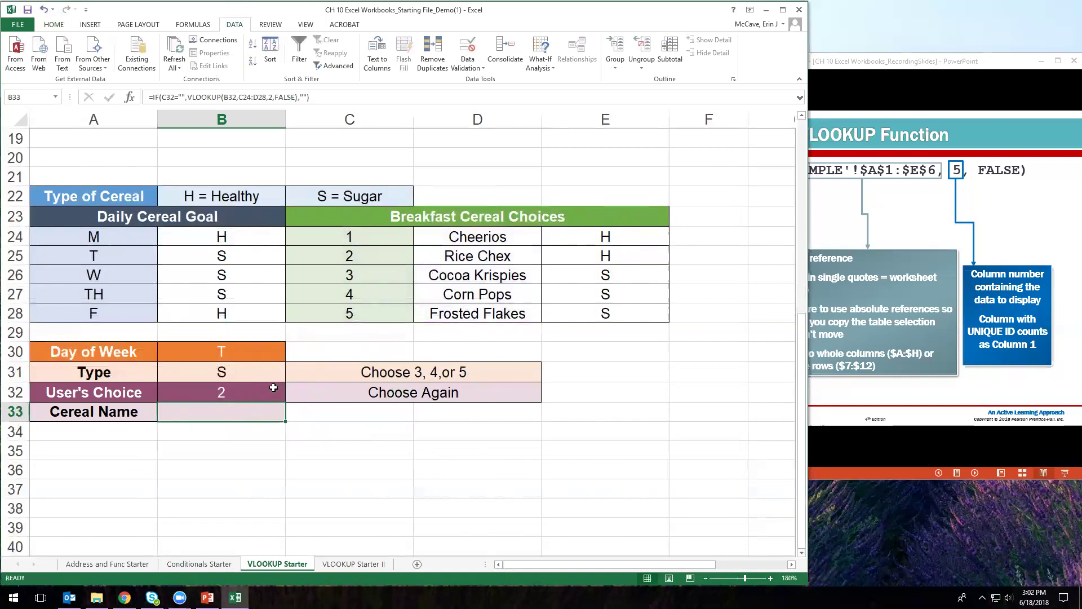
Set the Day of Week in B30 to F and check the User's Choice and Cereal Name cells.
{"action": "left_click", "coordinate": [241, 371]}
{"action": "left_click", "coordinate": [251, 353]}
{"action": "left_click", "coordinate": [290, 356]}
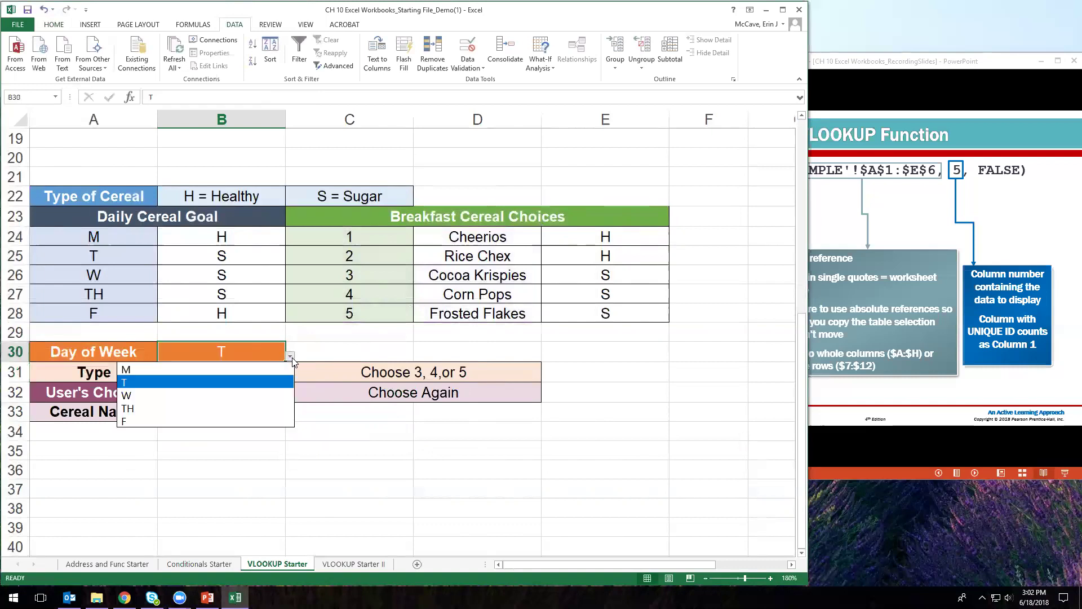
{"action": "left_click", "coordinate": [142, 422]}
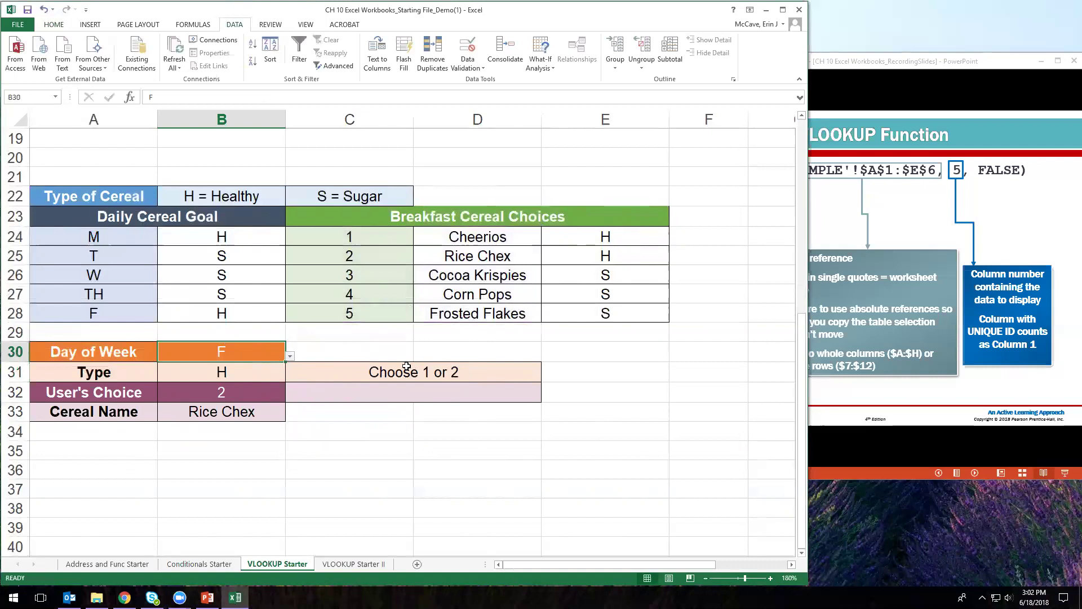
{"action": "left_click", "coordinate": [226, 397]}
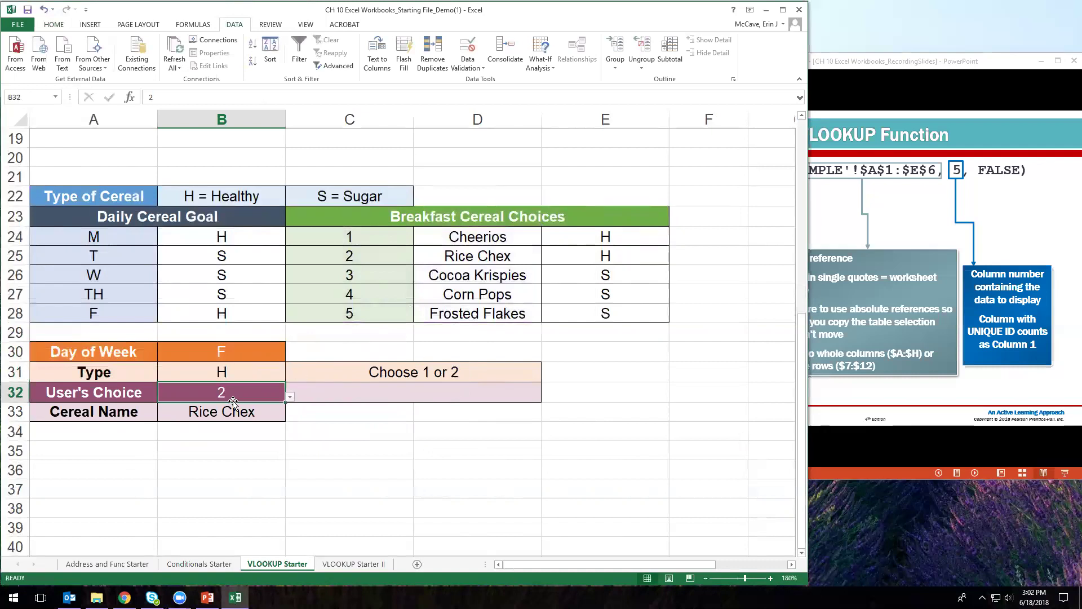
{"action": "left_click", "coordinate": [256, 422]}
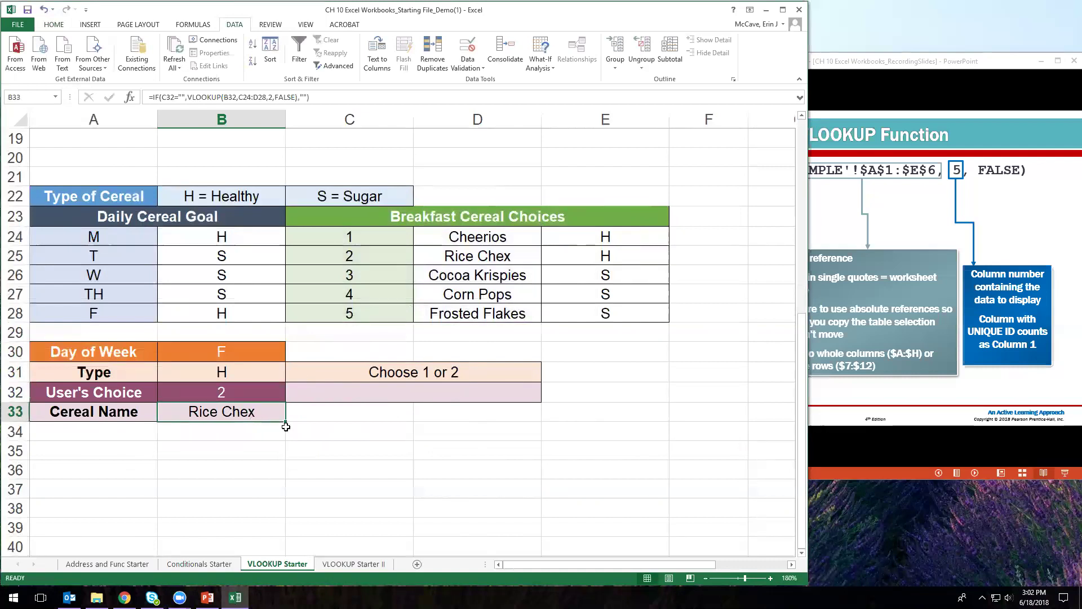
{"action": "left_click", "coordinate": [294, 453]}
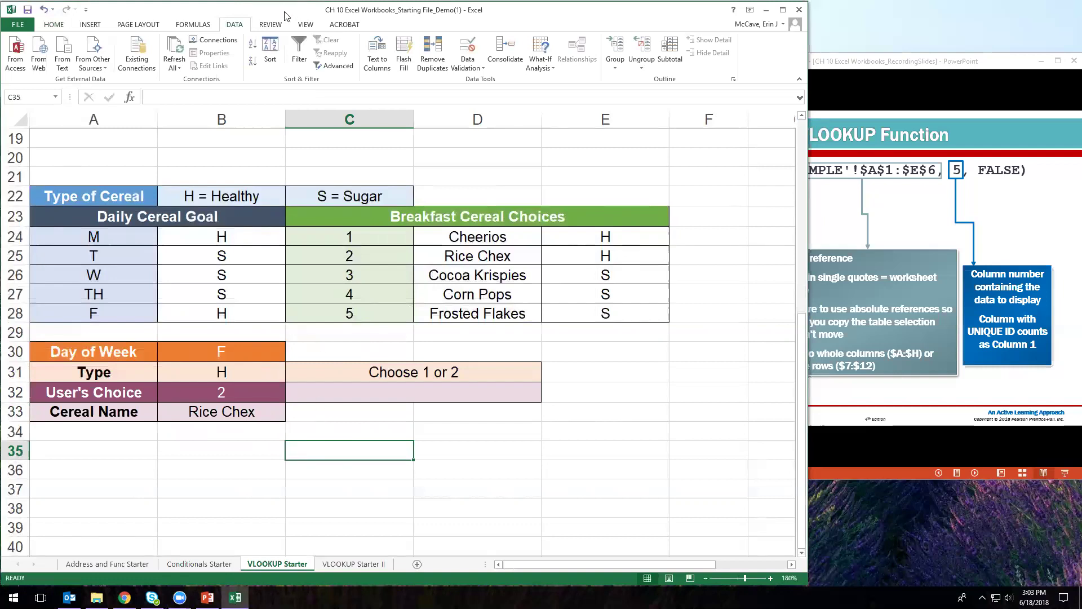
Review the lookup range C24:D28, the User's Choice list options, and the lookup value and column index arguments of the B33 formula.
{"action": "left_click_drag", "start_coordinate": [360, 242], "coordinate": [509, 316]}
{"action": "left_click", "coordinate": [248, 392]}
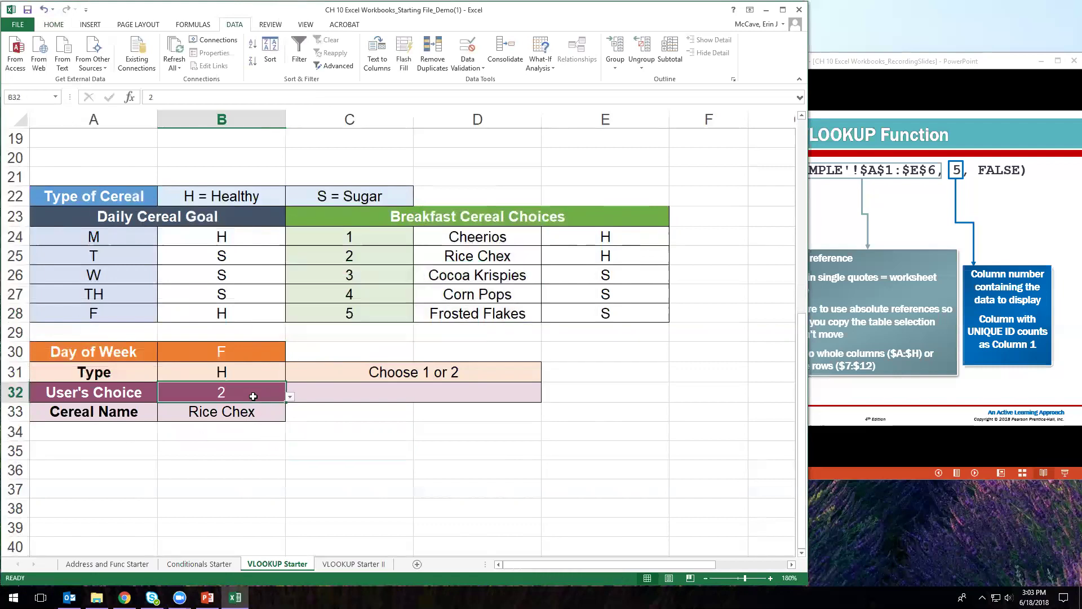
{"action": "left_click", "coordinate": [290, 398]}
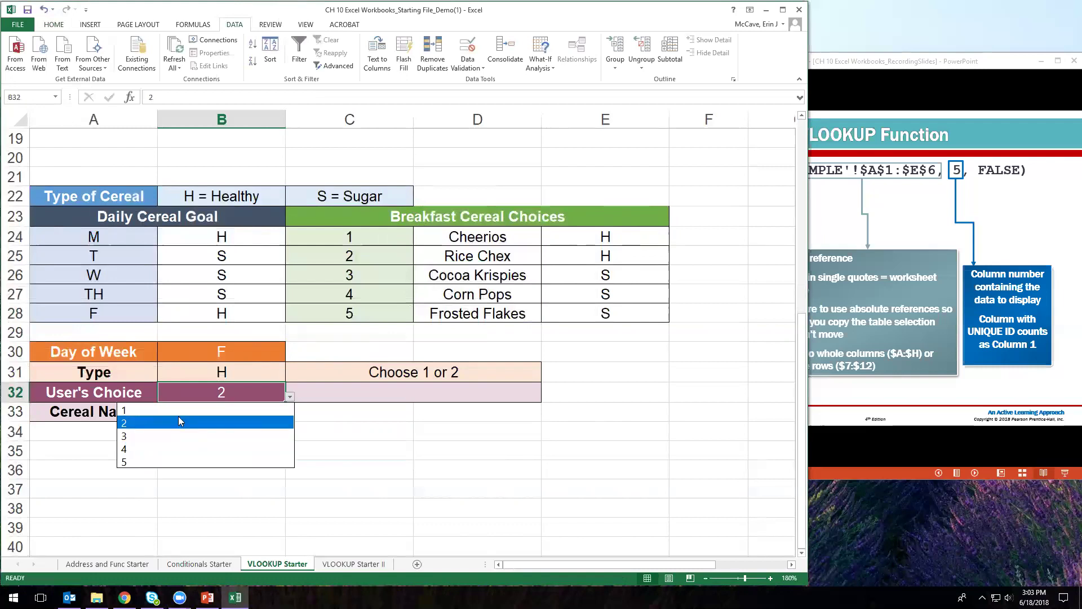
{"action": "left_click", "coordinate": [290, 397]}
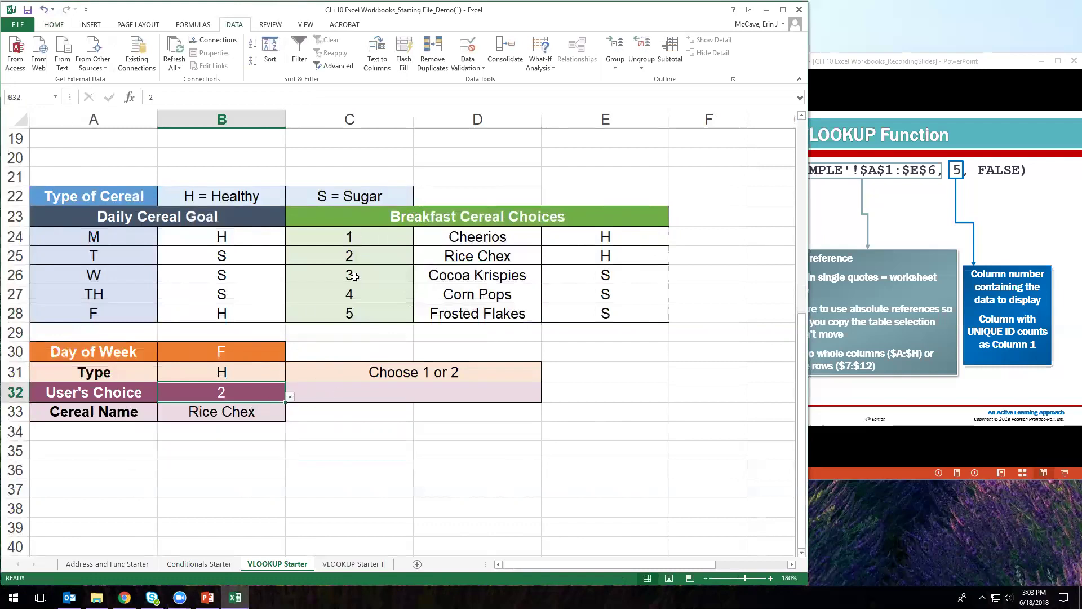
{"action": "left_click", "coordinate": [252, 413]}
{"action": "left_click", "coordinate": [201, 97]}
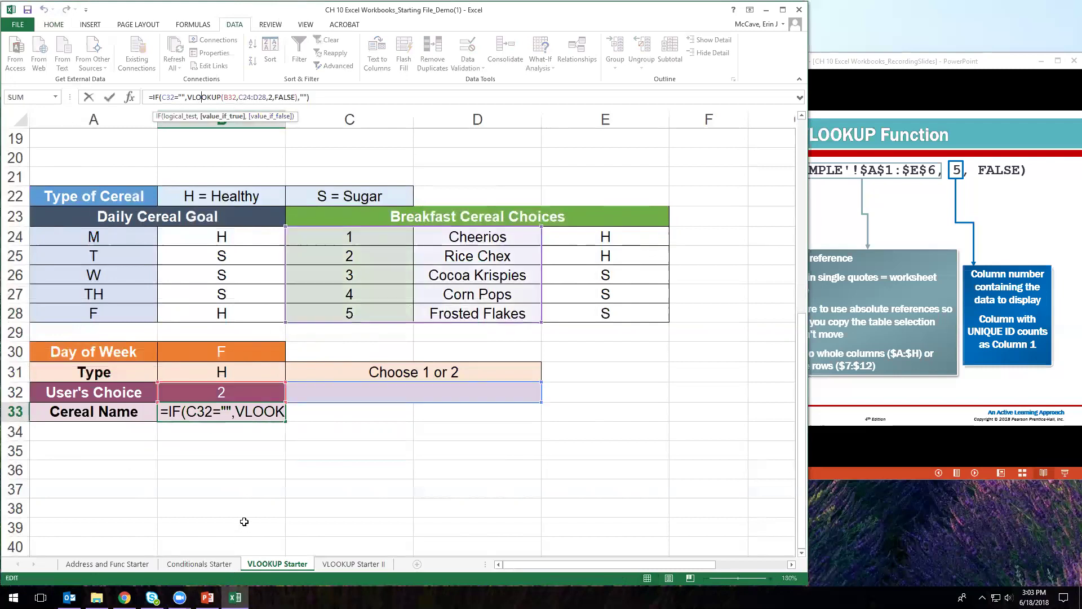
{"action": "left_click", "coordinate": [222, 412]}
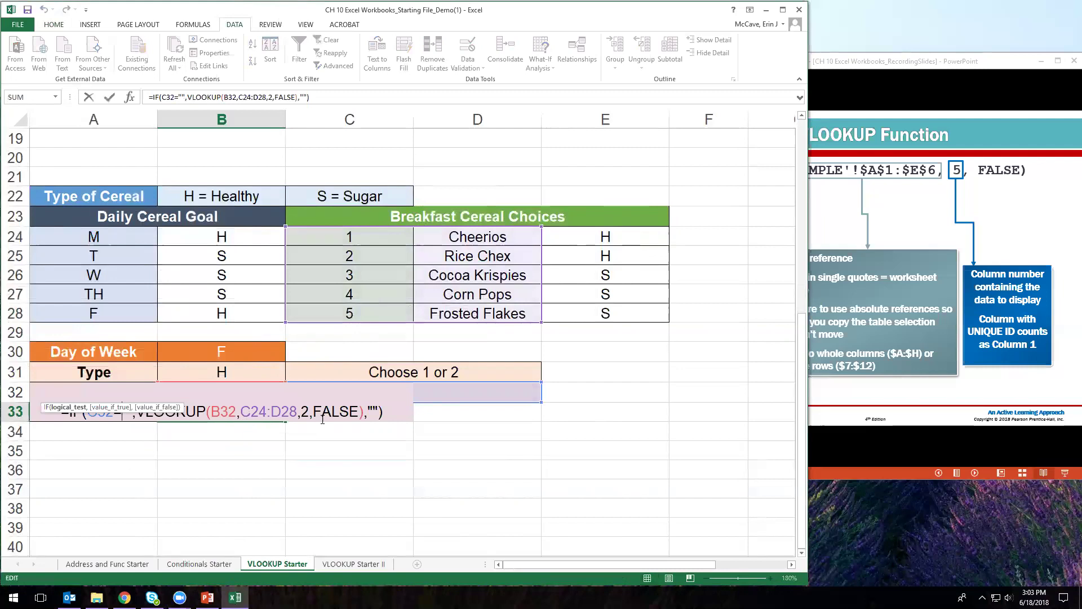
{"action": "left_click", "coordinate": [294, 408]}
{"action": "left_click_drag", "start_coordinate": [239, 411], "coordinate": [210, 411]}
{"action": "left_click_drag", "start_coordinate": [310, 411], "coordinate": [301, 411]}
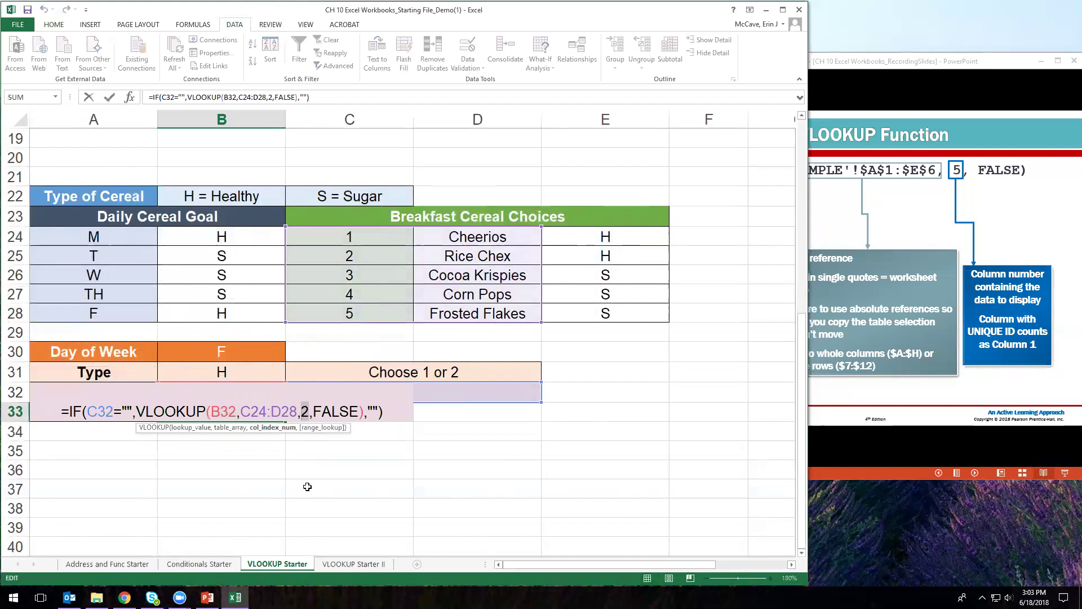
{"action": "key", "text": "Return"}
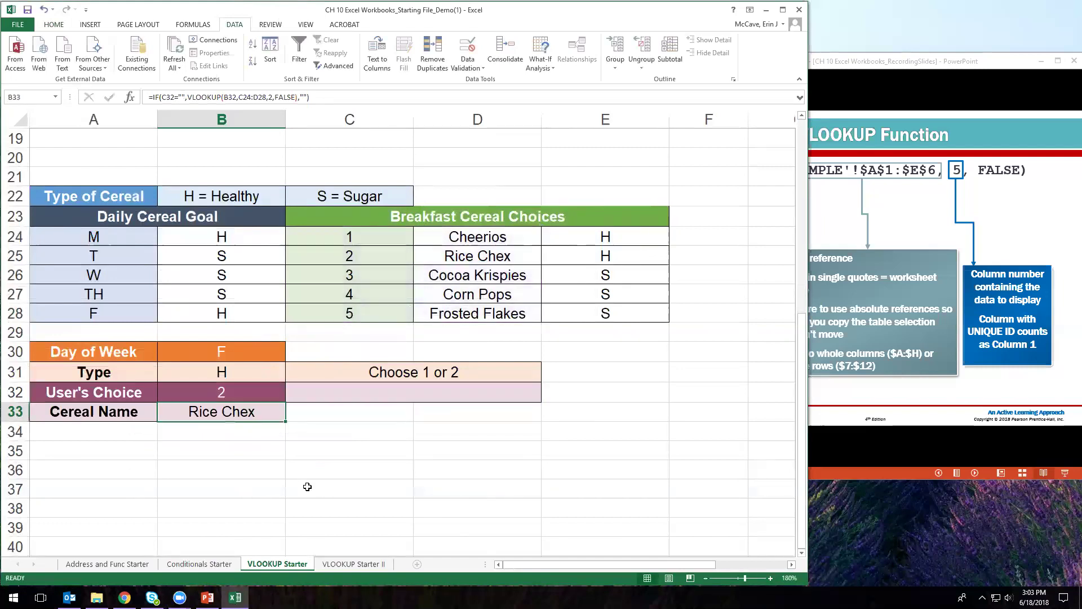
{"action": "left_click", "coordinate": [293, 479]}
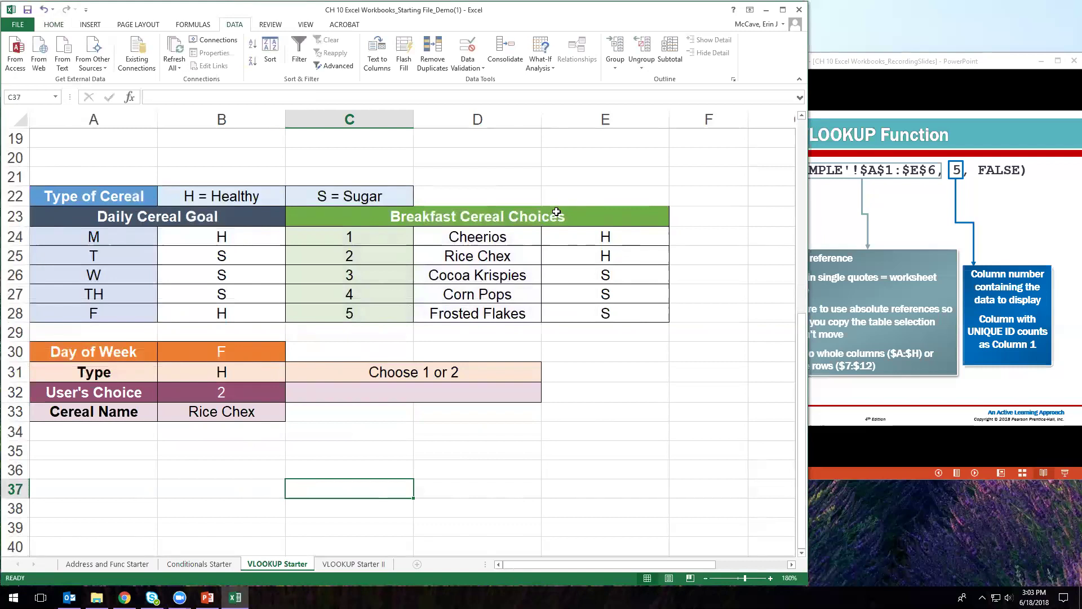